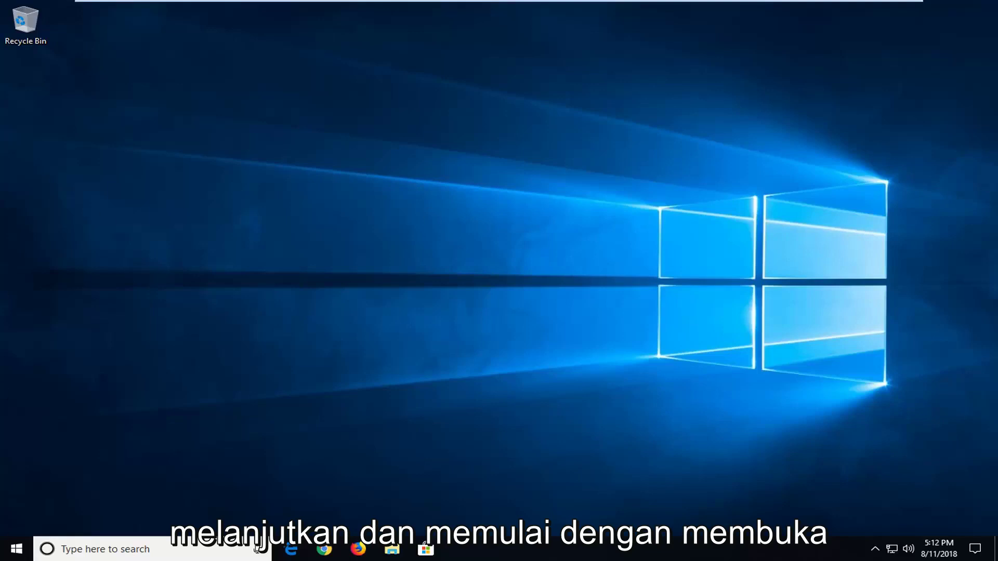
Step: Search Windows for "services", open the Services desktop app and reposition its window
{"action": "left_click", "coordinate": [16, 549]}
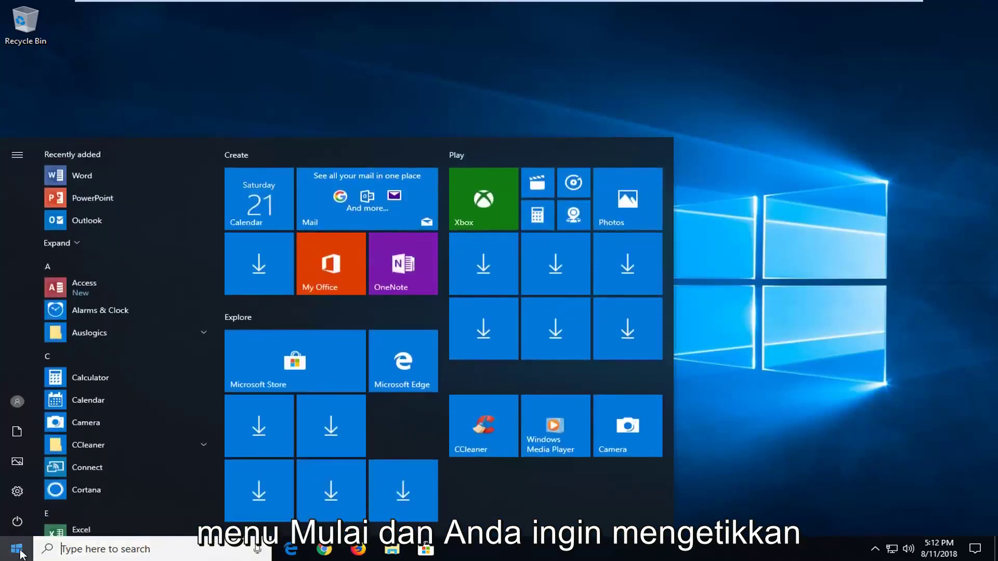
{"action": "type", "text": "services"}
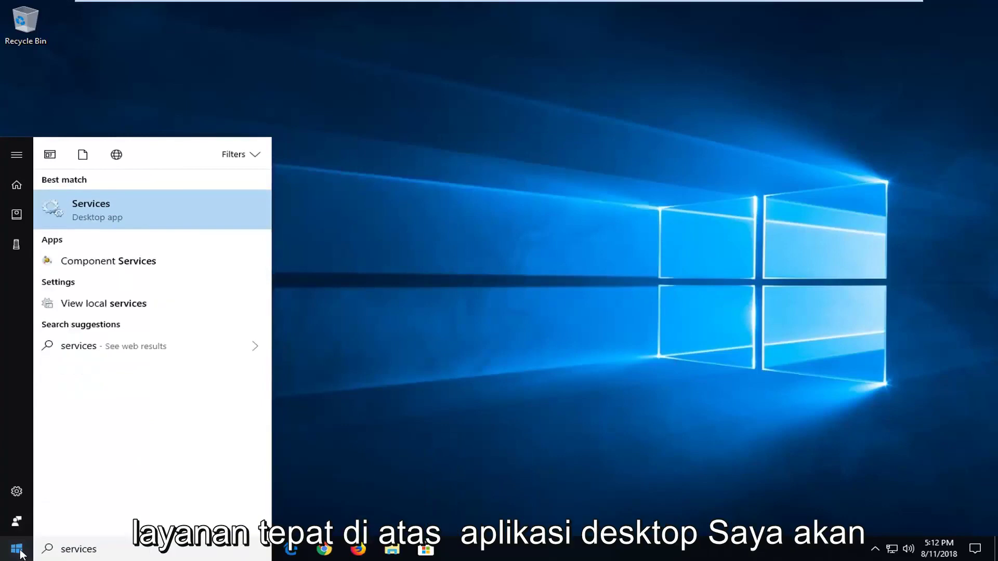
{"action": "left_click", "coordinate": [76, 215]}
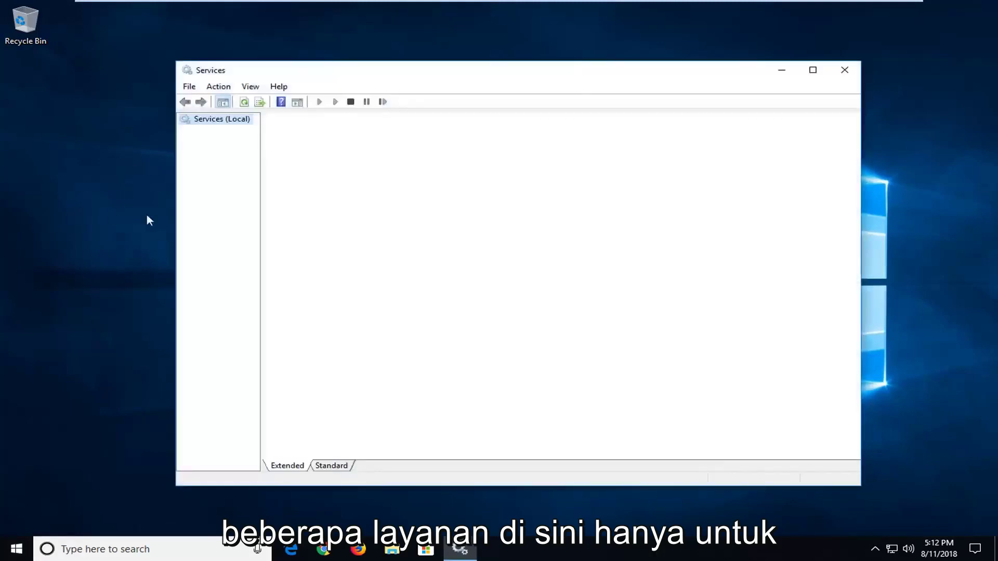
{"action": "left_click_drag", "start_coordinate": [379, 79], "coordinate": [414, 83]}
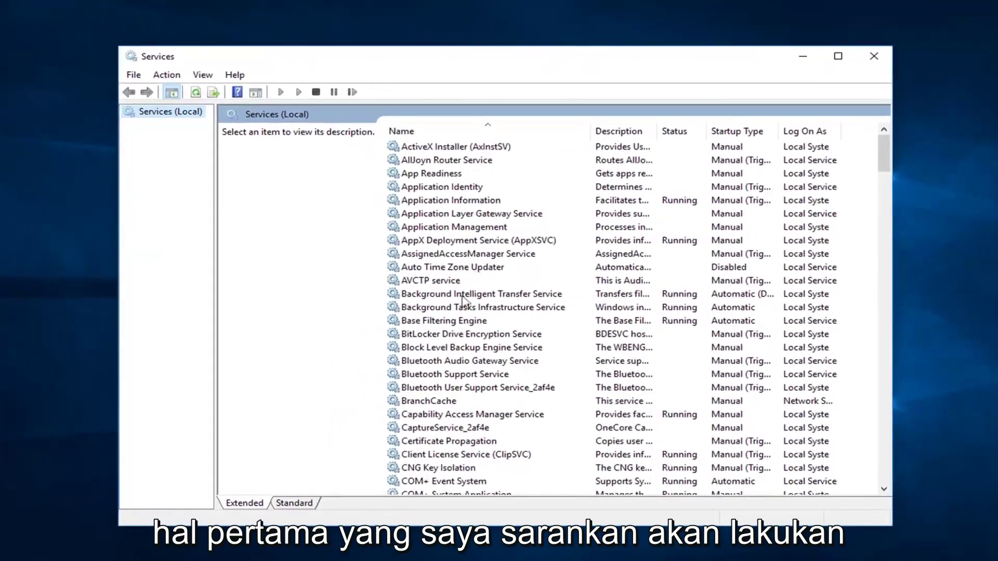
Step: Set the startup type of Cryptographic Services to Automatic and accept its properties
{"action": "left_click", "coordinate": [436, 442]}
{"action": "scroll", "coordinate": [436, 441], "scroll_direction": "down", "scroll_amount": 2}
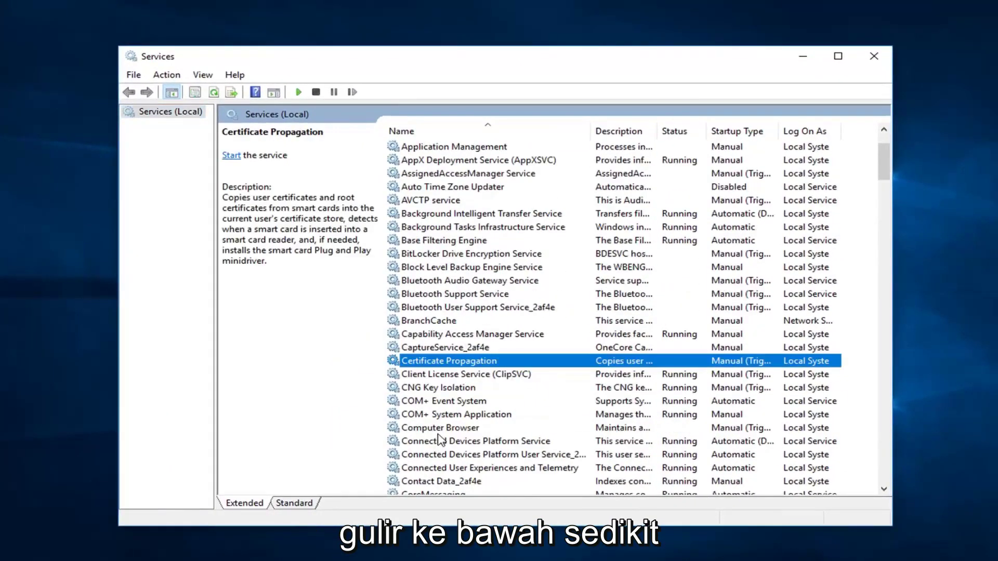
{"action": "scroll", "coordinate": [434, 445], "scroll_direction": "down", "scroll_amount": 2}
{"action": "left_click", "coordinate": [426, 442]}
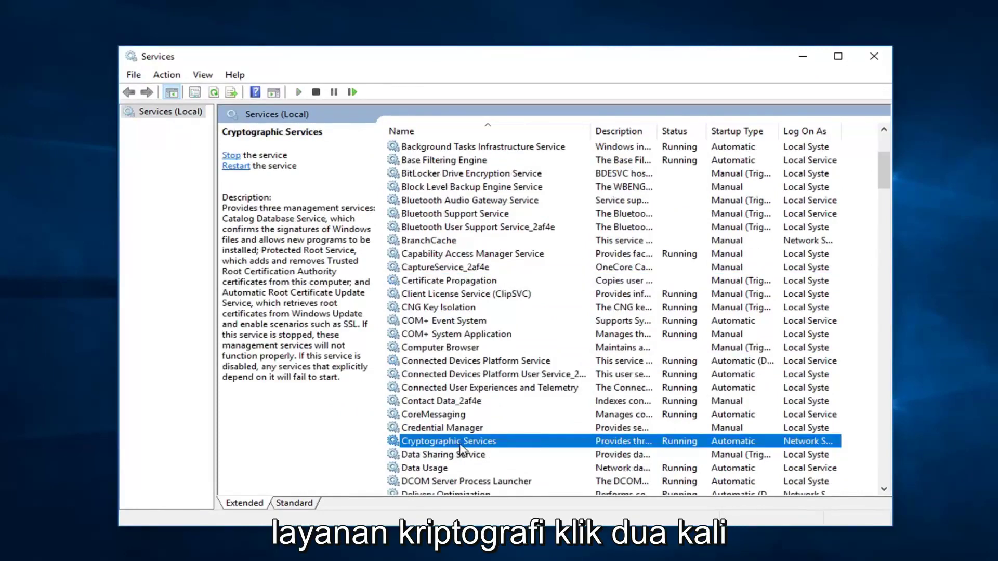
{"action": "double_click", "coordinate": [589, 443]}
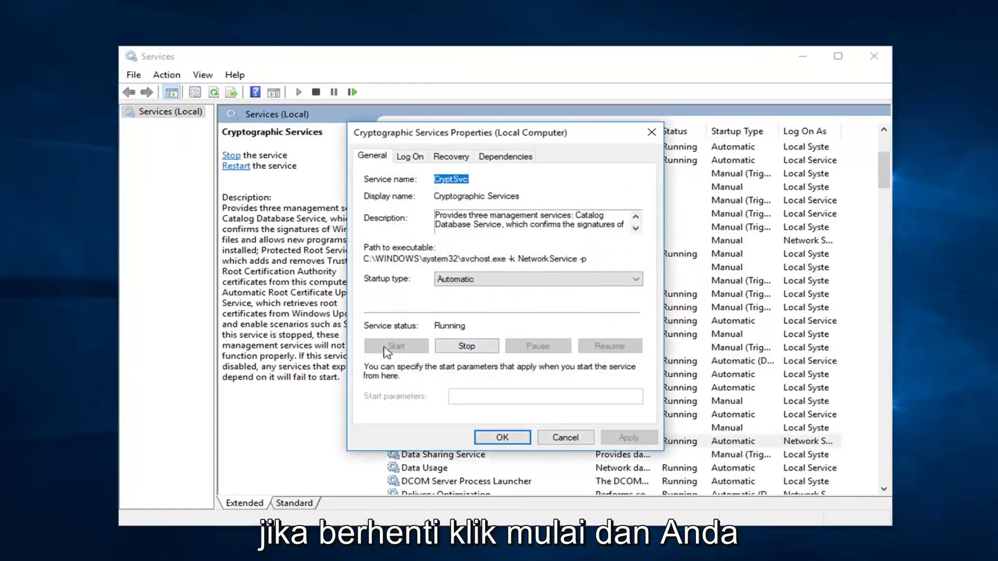
{"action": "left_click", "coordinate": [459, 281]}
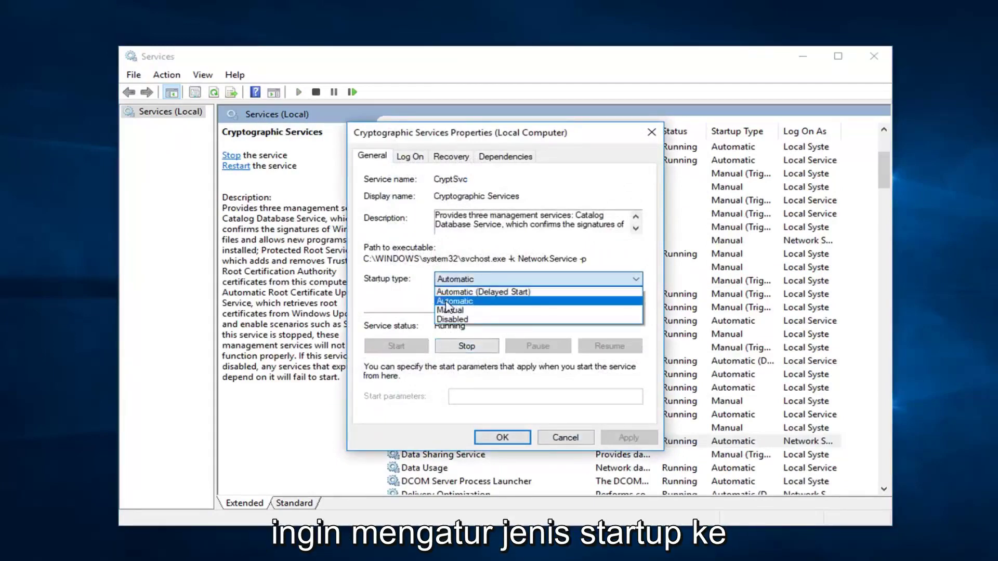
{"action": "left_click", "coordinate": [448, 302]}
{"action": "left_click", "coordinate": [492, 435]}
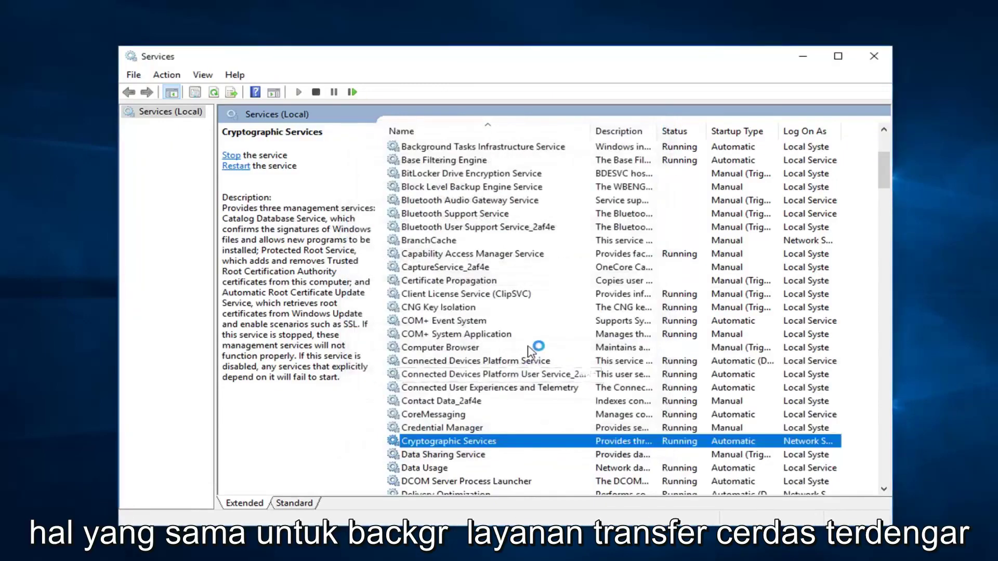
Step: Review the startup type of Background Intelligent Transfer Service, choose Automatic (Delayed Start), and dismiss its properties without saving
{"action": "scroll", "coordinate": [523, 364], "scroll_direction": "up", "scroll_amount": 3}
{"action": "left_click", "coordinate": [430, 253]}
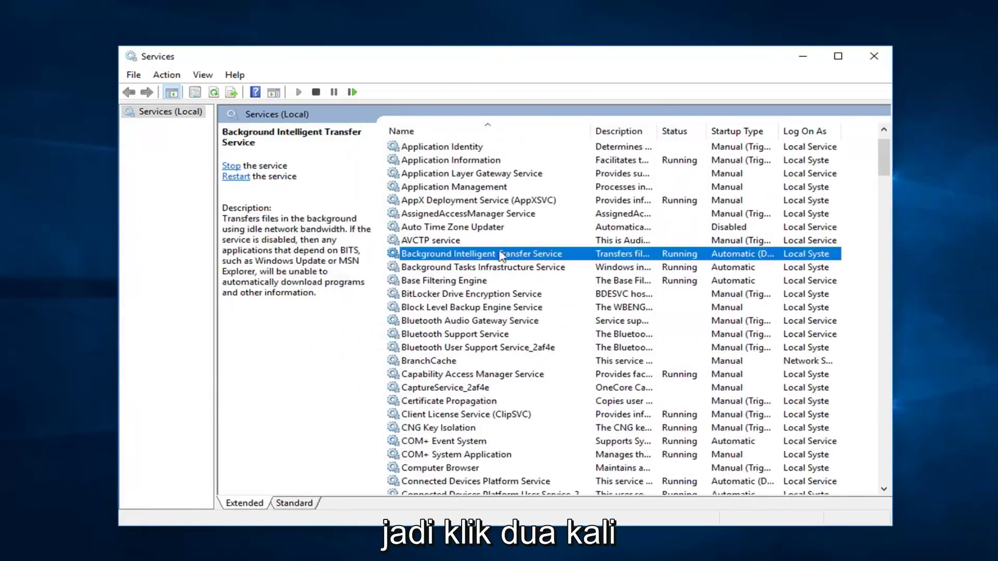
{"action": "double_click", "coordinate": [492, 256]}
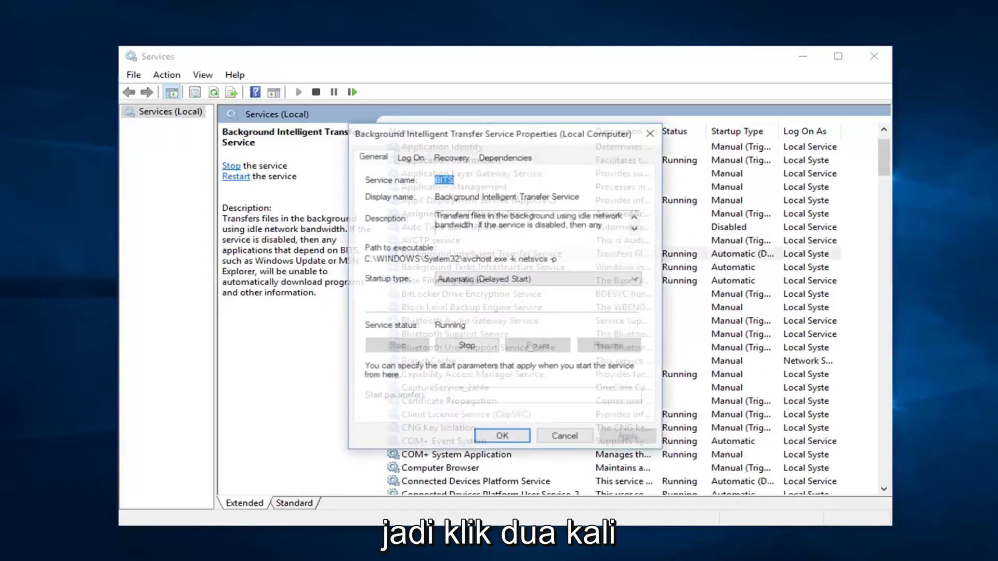
{"action": "left_click", "coordinate": [454, 281]}
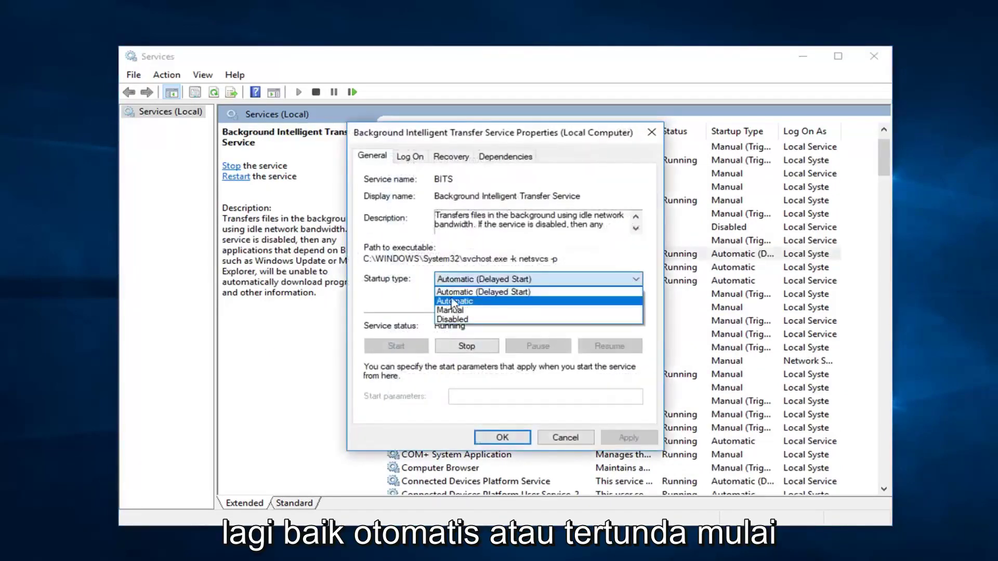
{"action": "left_click", "coordinate": [470, 291]}
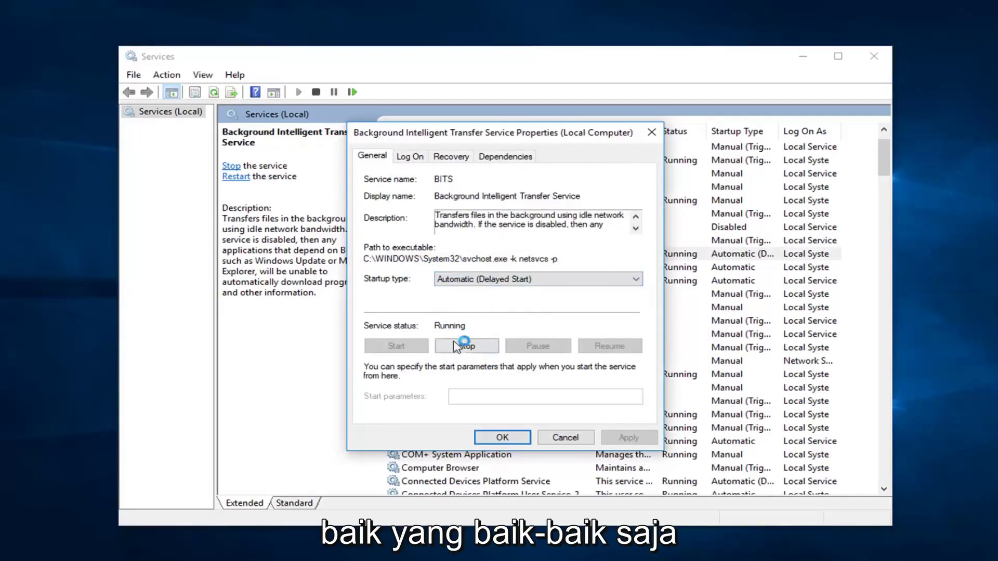
{"action": "left_click", "coordinate": [570, 438]}
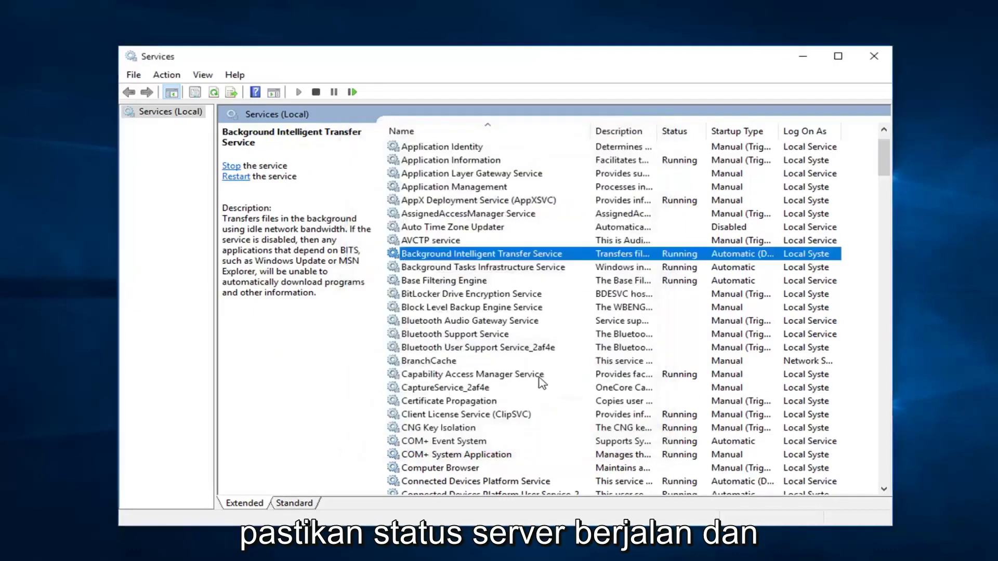
Step: Set the Windows Update service's startup type to Automatic, apply the change, and close the Services window
{"action": "scroll", "coordinate": [531, 375], "scroll_direction": "down", "scroll_amount": 4}
{"action": "scroll", "coordinate": [530, 376], "scroll_direction": "down", "scroll_amount": 20}
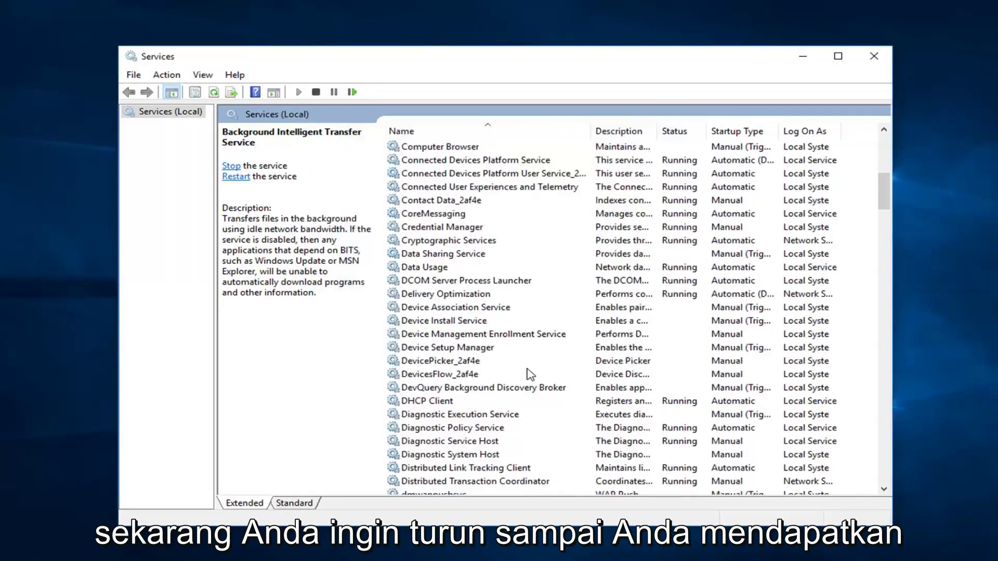
{"action": "scroll", "coordinate": [525, 364], "scroll_direction": "down", "scroll_amount": 20}
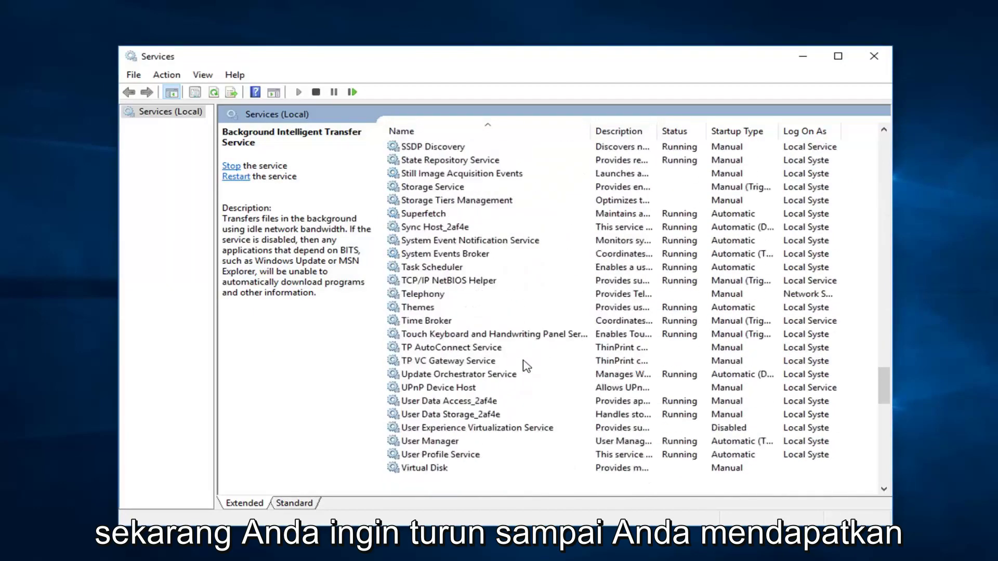
{"action": "scroll", "coordinate": [452, 355], "scroll_direction": "down", "scroll_amount": 9}
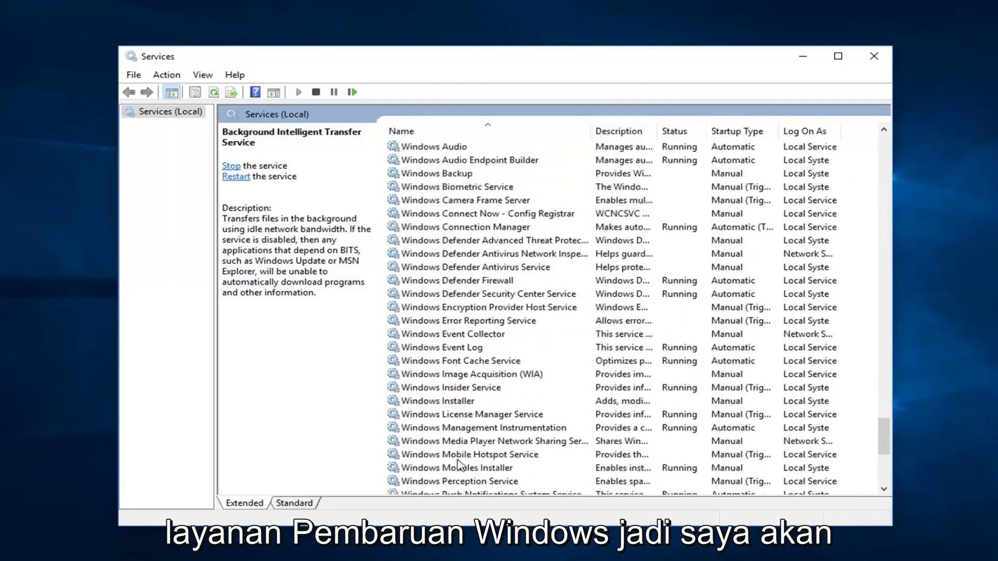
{"action": "left_click", "coordinate": [438, 376]}
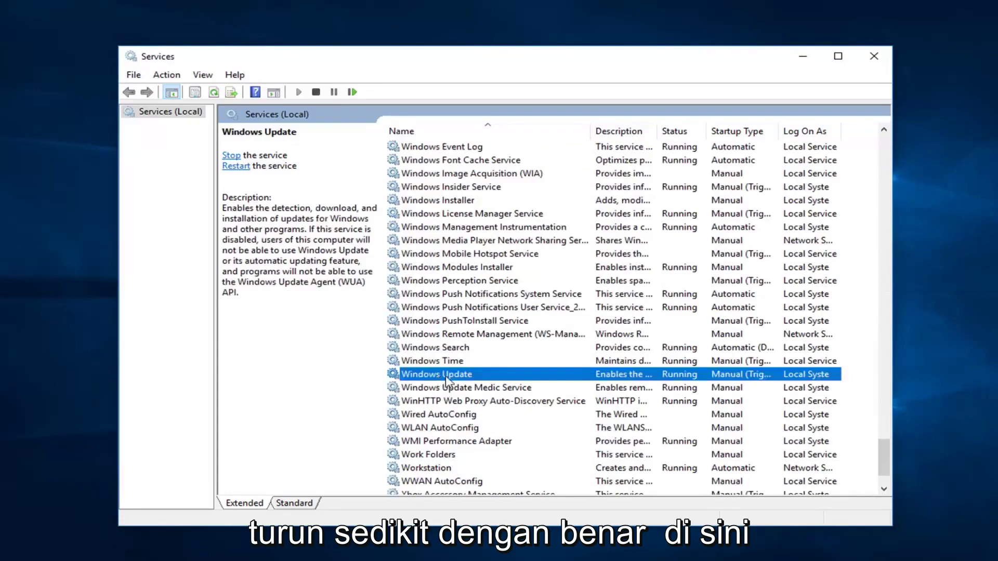
{"action": "double_click", "coordinate": [445, 375]}
{"action": "left_click", "coordinate": [502, 281]}
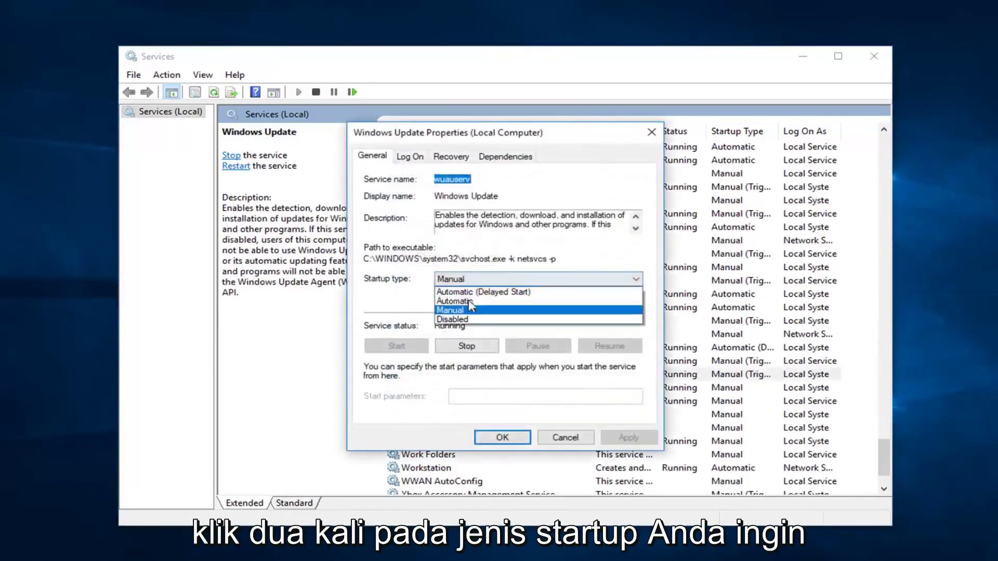
{"action": "left_click", "coordinate": [507, 299]}
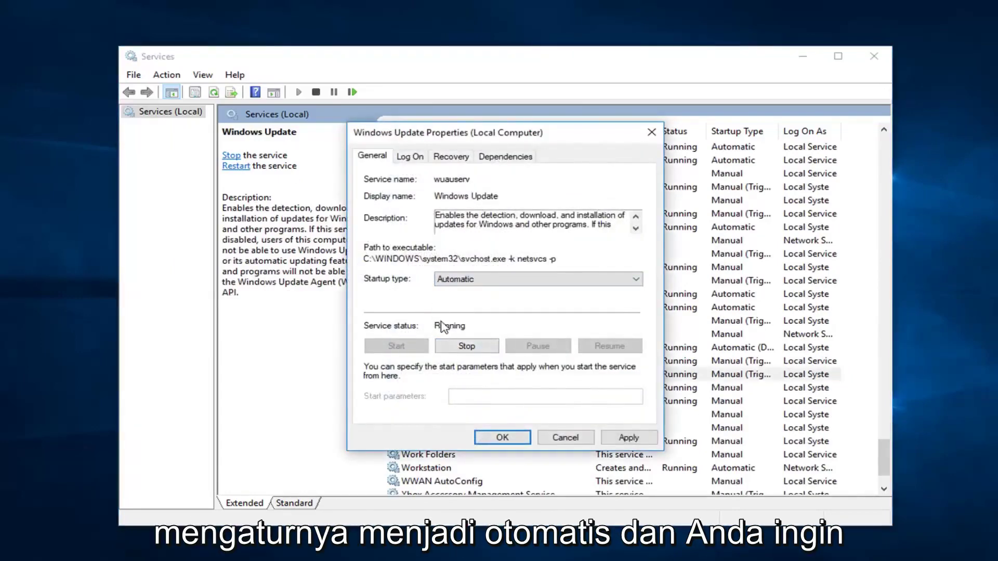
{"action": "left_click", "coordinate": [632, 441]}
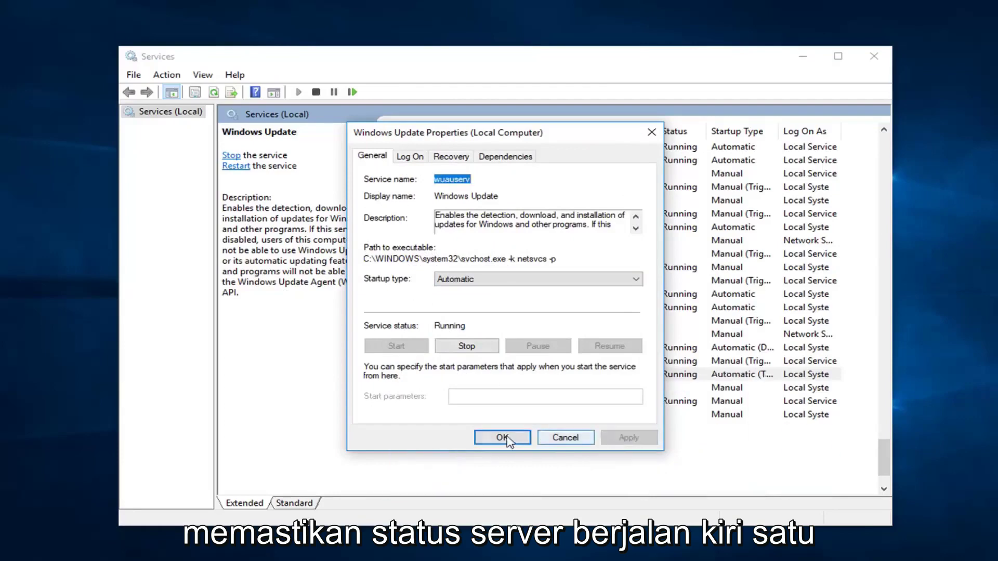
{"action": "left_click", "coordinate": [502, 438]}
{"action": "left_click", "coordinate": [873, 56]}
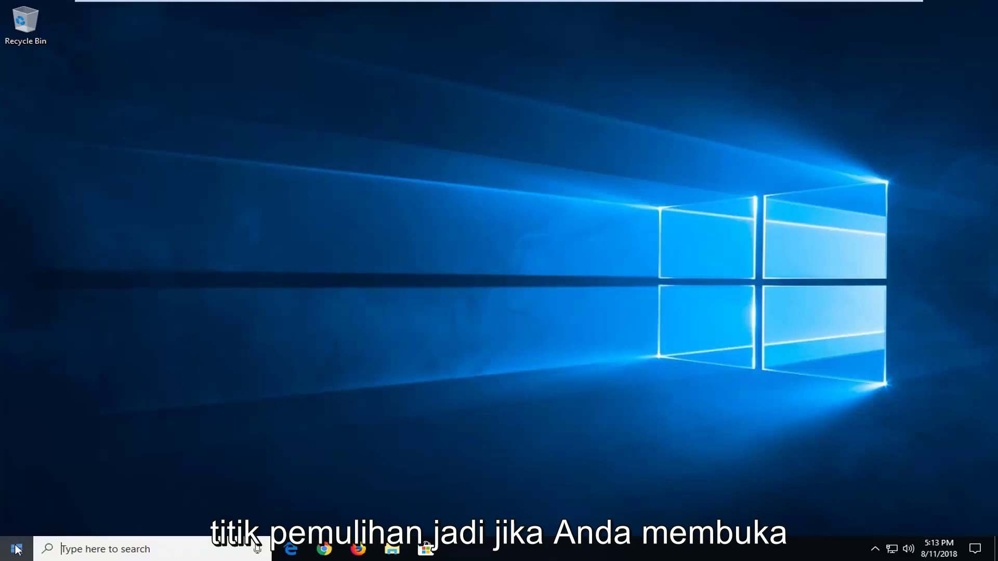
Step: Search Windows for "system restore" and open the Create a restore point settings, moving the window toward the screen's centre
{"action": "left_click", "coordinate": [17, 549]}
{"action": "type", "text": "s"}
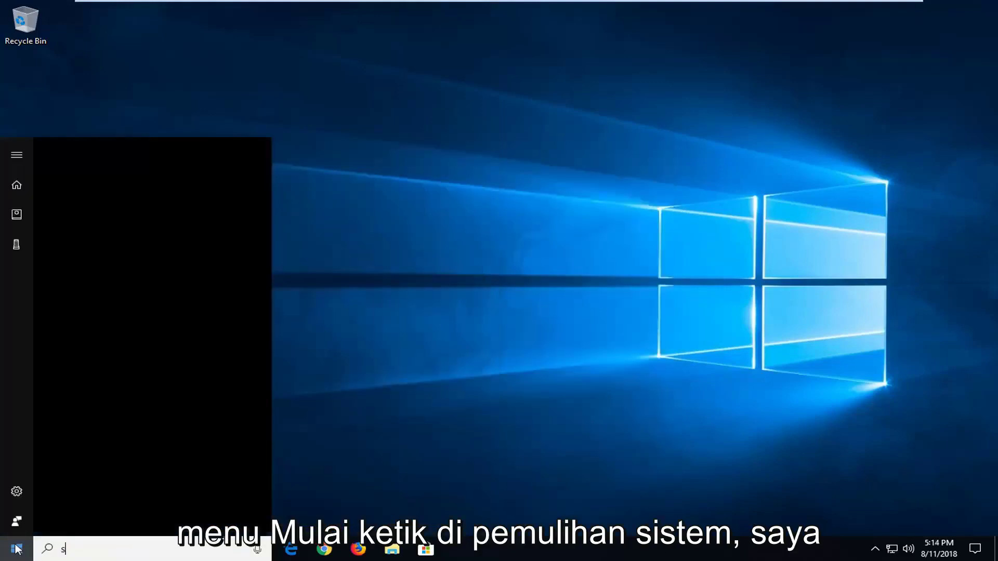
{"action": "type", "text": "ystem restore"}
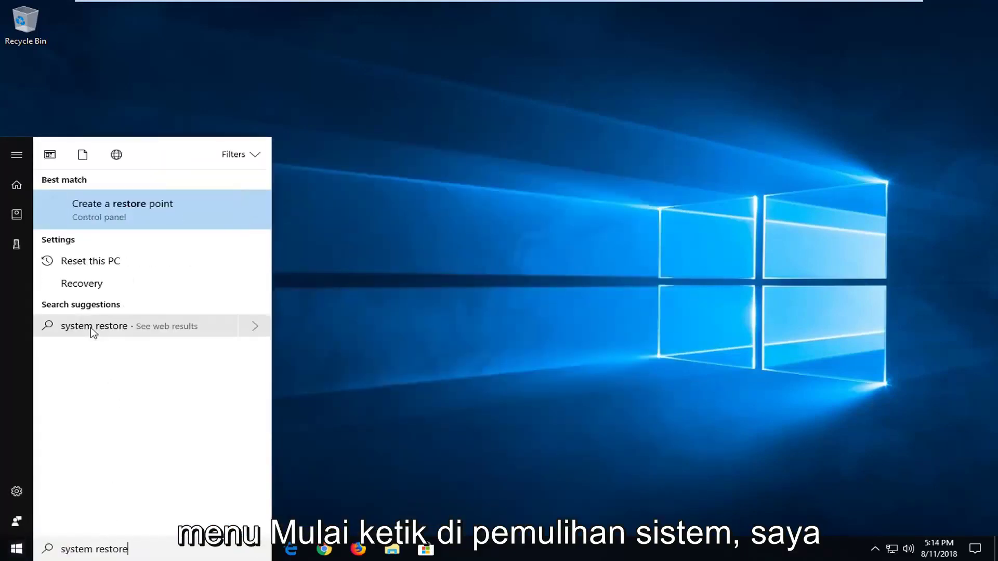
{"action": "left_click", "coordinate": [116, 215]}
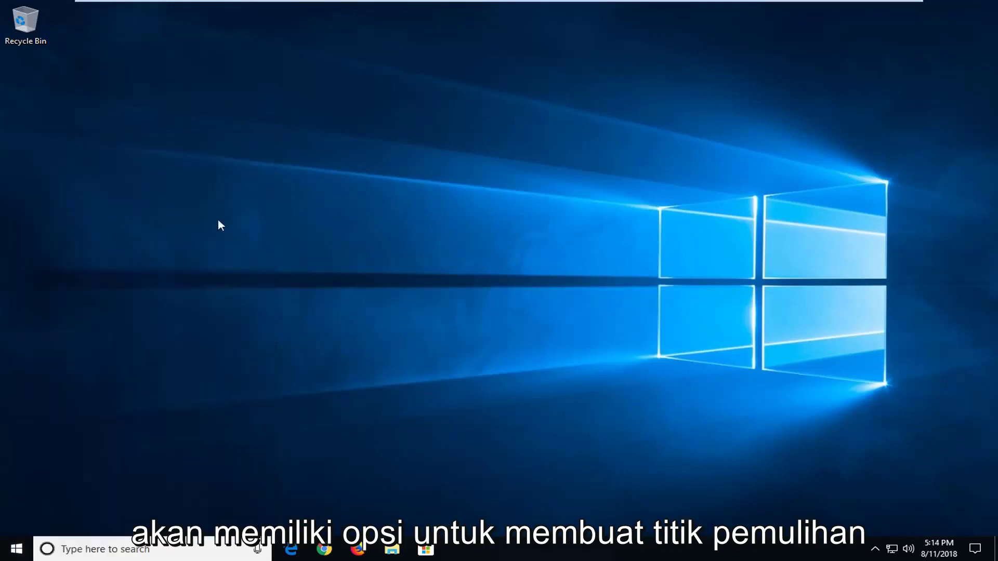
{"action": "left_click_drag", "start_coordinate": [197, 29], "coordinate": [442, 78]}
Step: Turn on system protection for Local Disk (C:) and apply the setting
{"action": "left_click", "coordinate": [483, 285]}
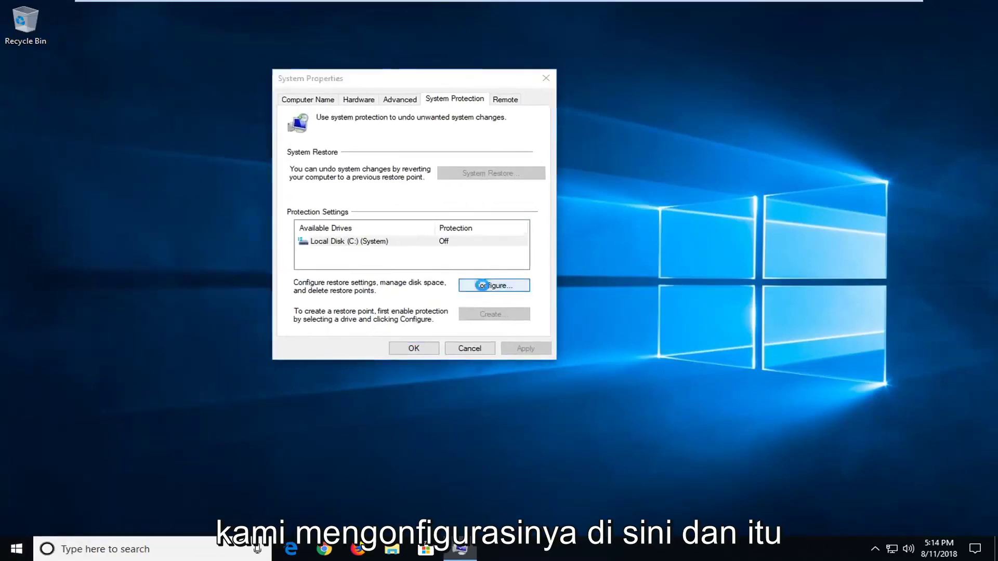
{"action": "left_click", "coordinate": [352, 168]}
{"action": "left_click", "coordinate": [533, 372]}
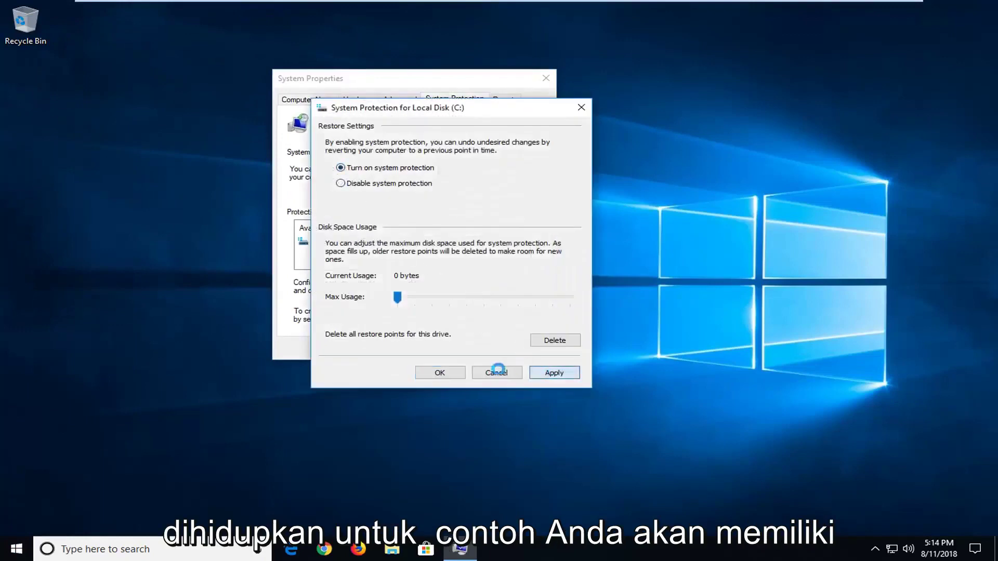
{"action": "left_click", "coordinate": [450, 374]}
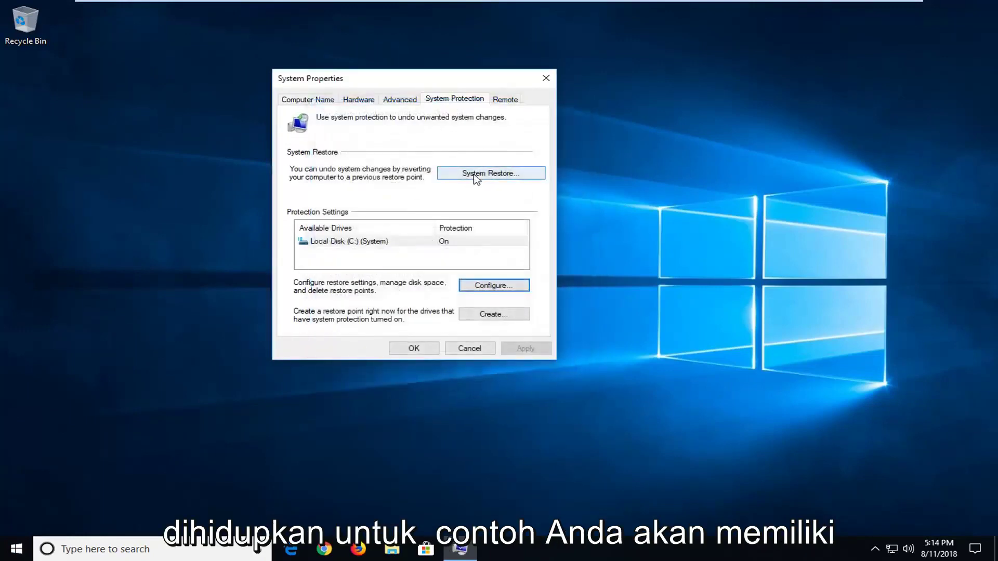
Step: Check System Restore for available restore points, and close it along with System Properties
{"action": "left_click", "coordinate": [488, 175]}
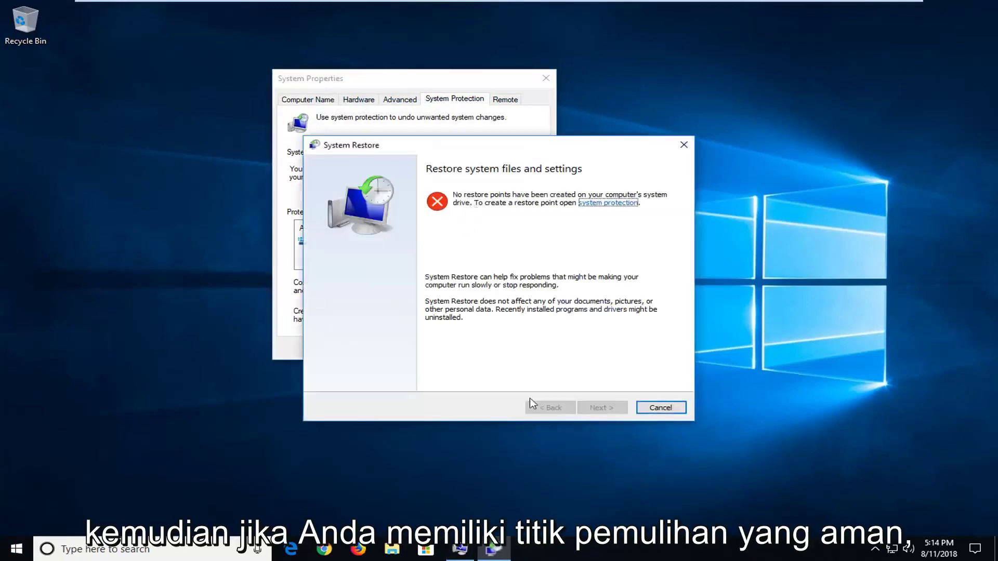
{"action": "left_click", "coordinate": [683, 145]}
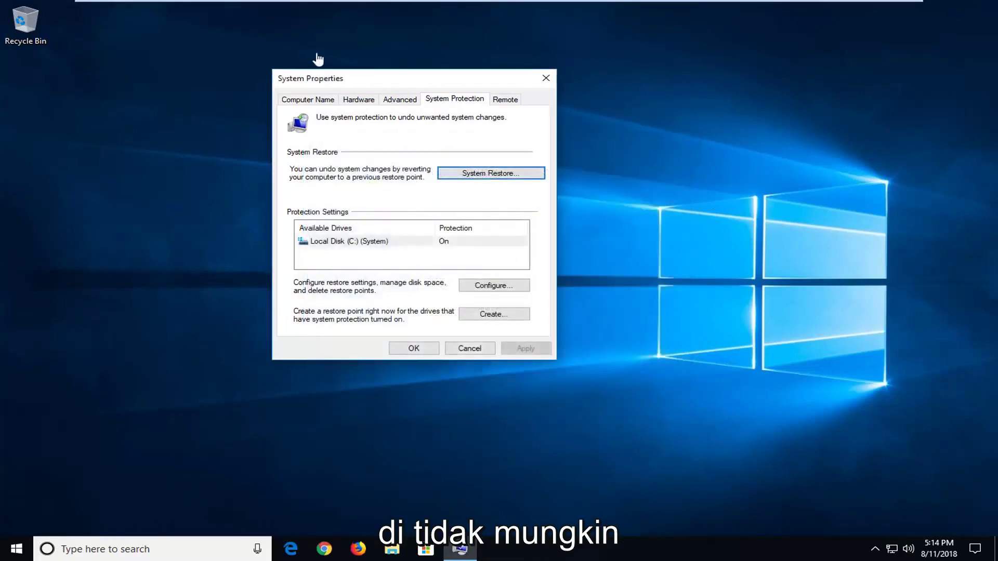
{"action": "left_click", "coordinate": [545, 78]}
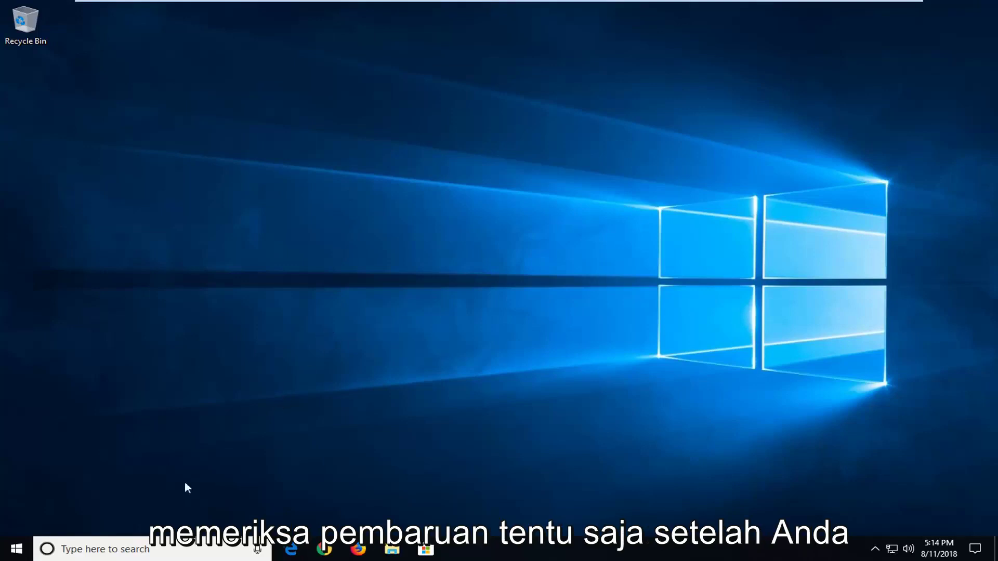
Step: Search Windows for "cmd" and run Command Prompt as administrator, approving the elevation request and moving its window nearer the screen's centre
{"action": "left_click", "coordinate": [16, 549]}
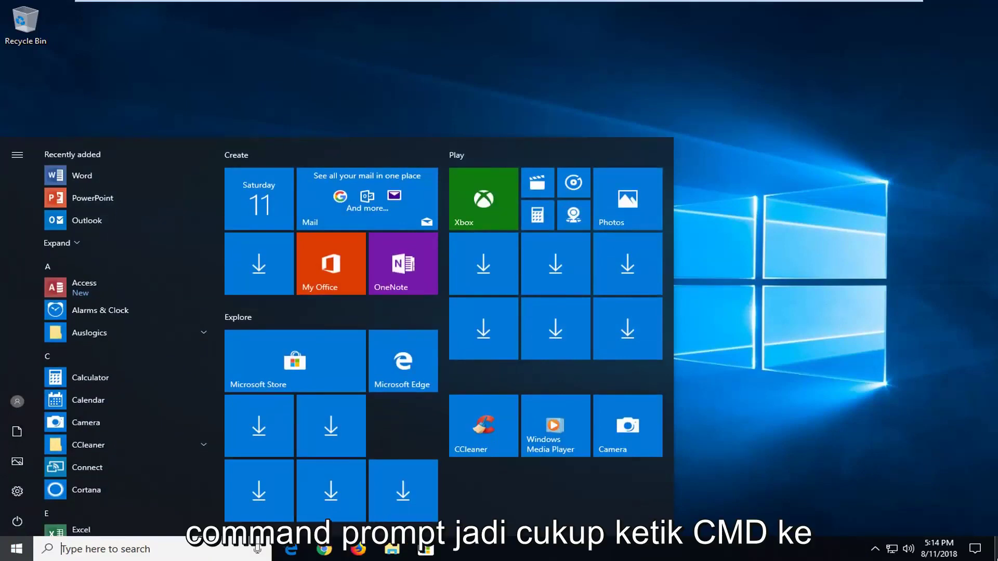
{"action": "type", "text": "c"}
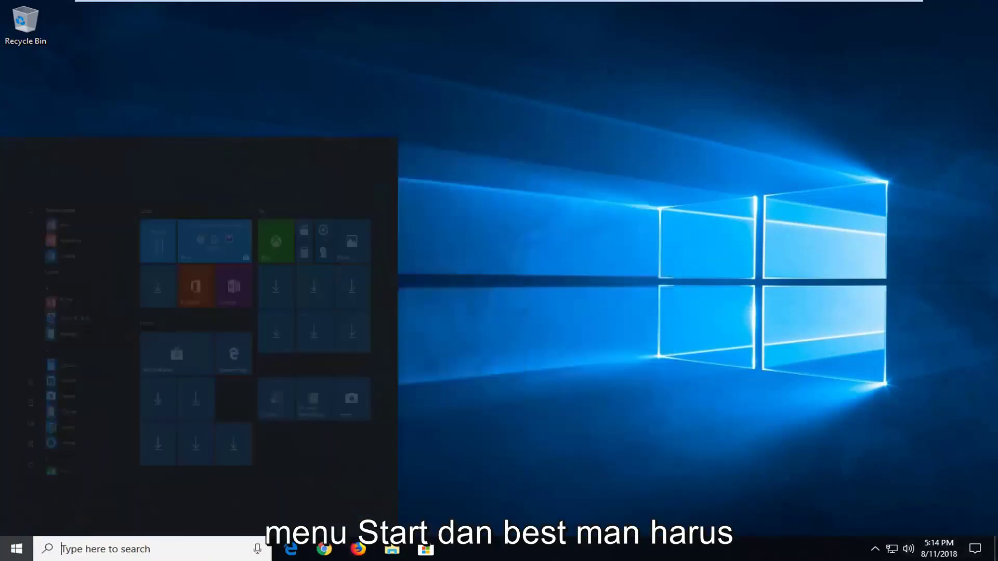
{"action": "key", "text": "BackSpace"}
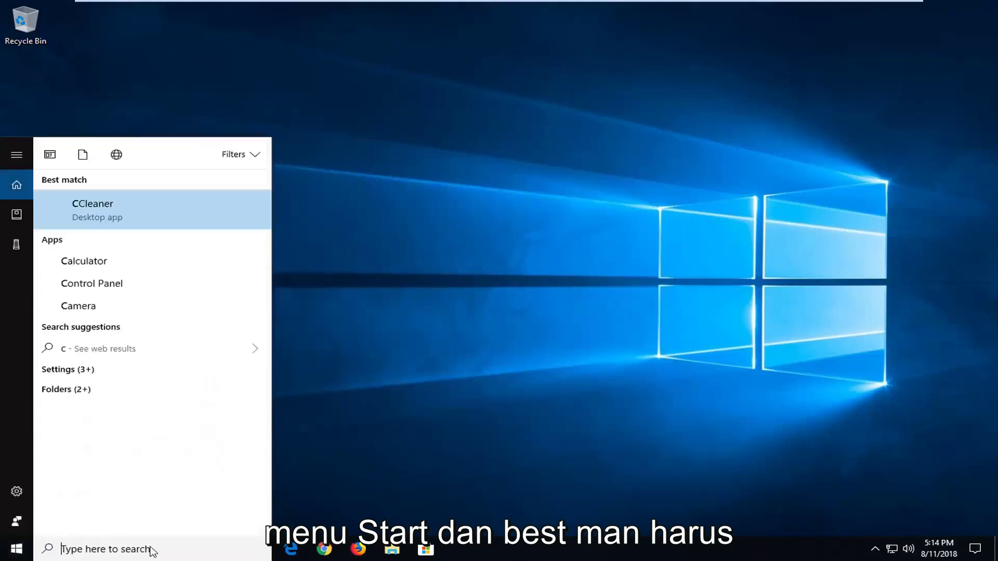
{"action": "type", "text": "cmd"}
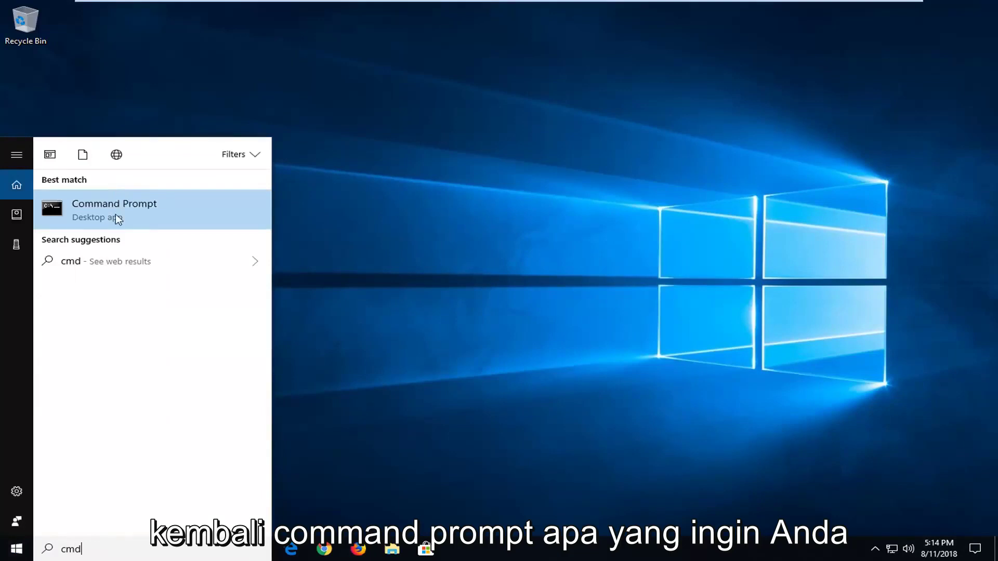
{"action": "right_click", "coordinate": [115, 213]}
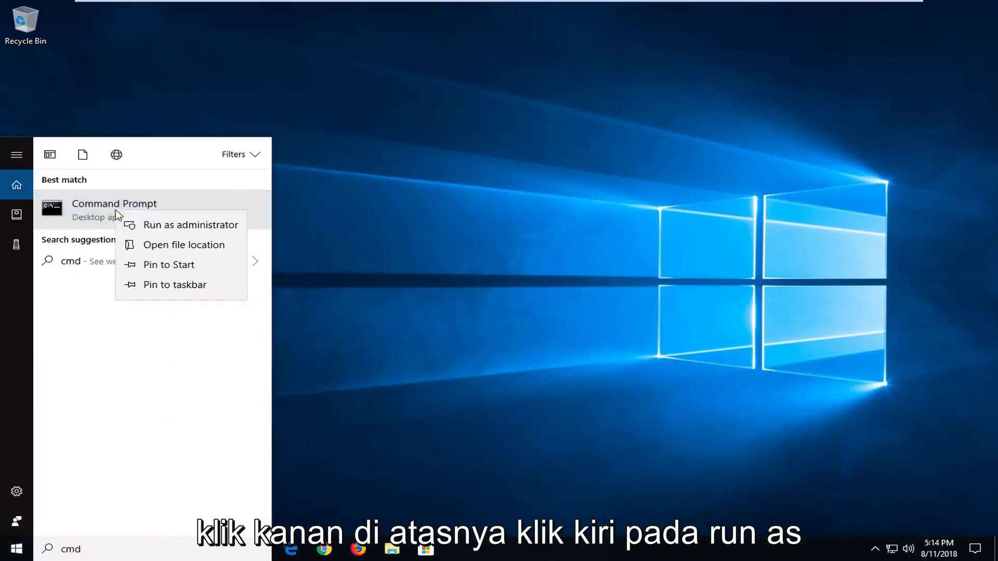
{"action": "left_click", "coordinate": [149, 224]}
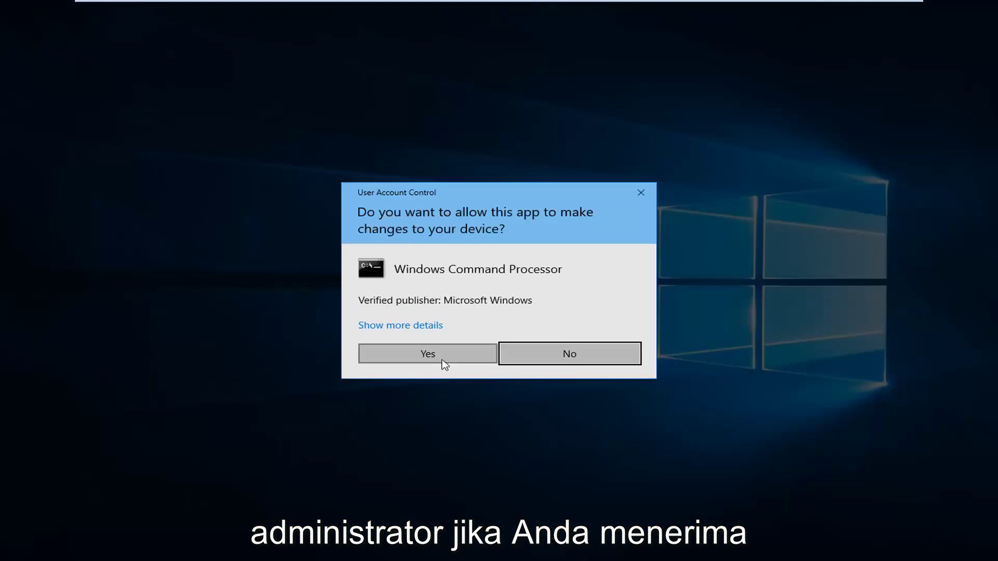
{"action": "left_click", "coordinate": [446, 356]}
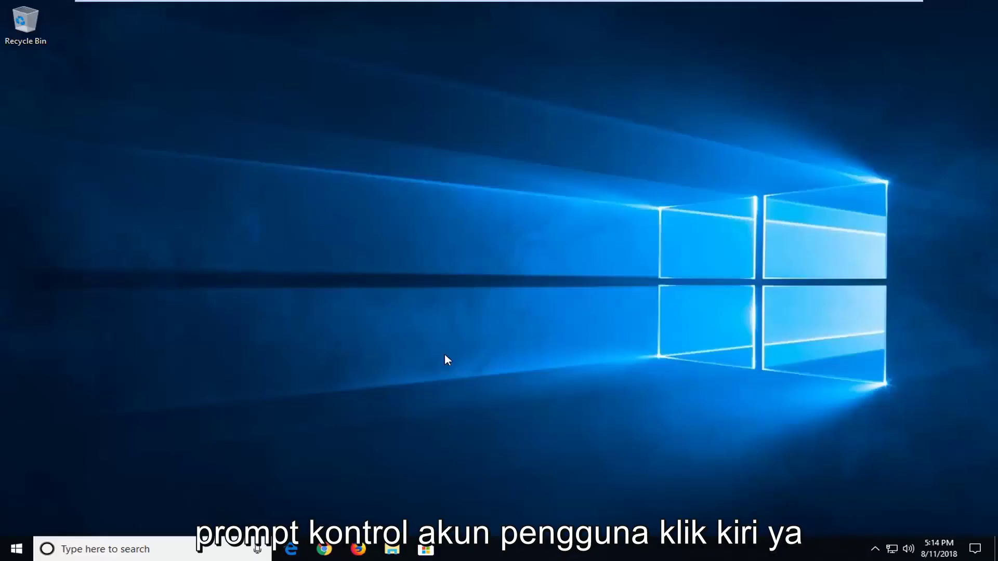
{"action": "left_click_drag", "start_coordinate": [404, 80], "coordinate": [441, 95]}
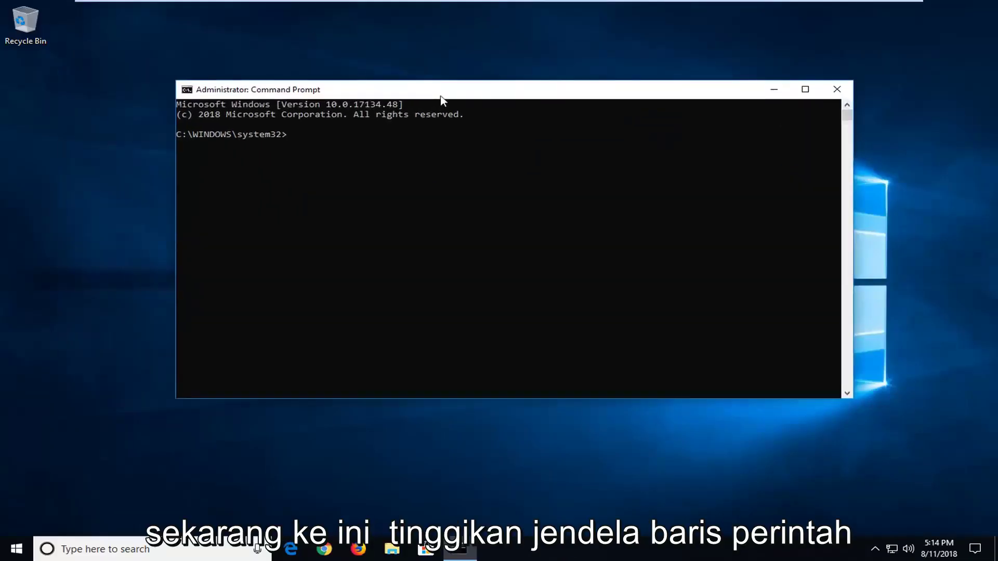
Step: Run the command "Dism /Online /Cleanup-Image /RestoreHealth" in the elevated prompt, and close the Command Prompt window
{"action": "type", "text": "Dism"}
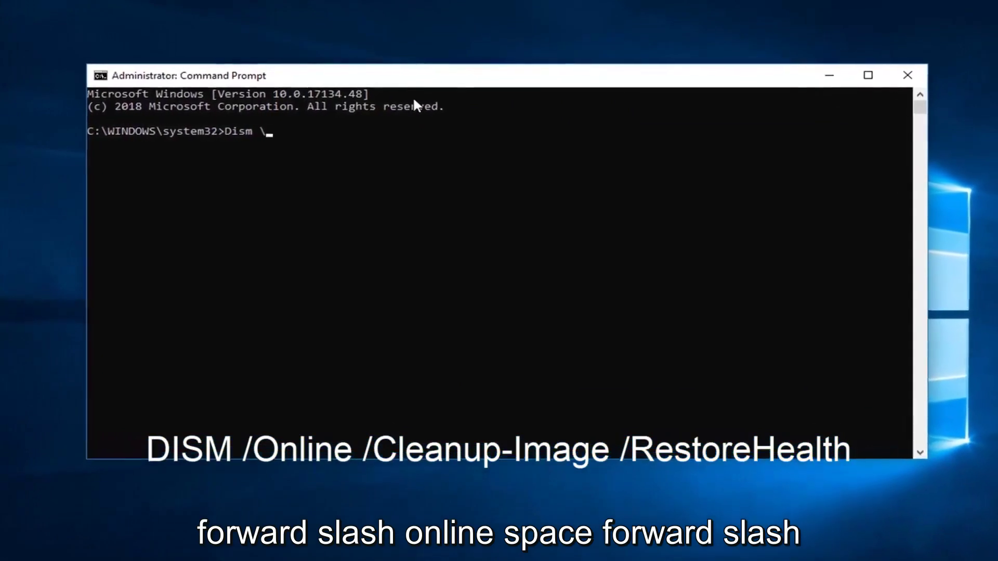
{"action": "type", "text": " /Online /Cleanup-Im"}
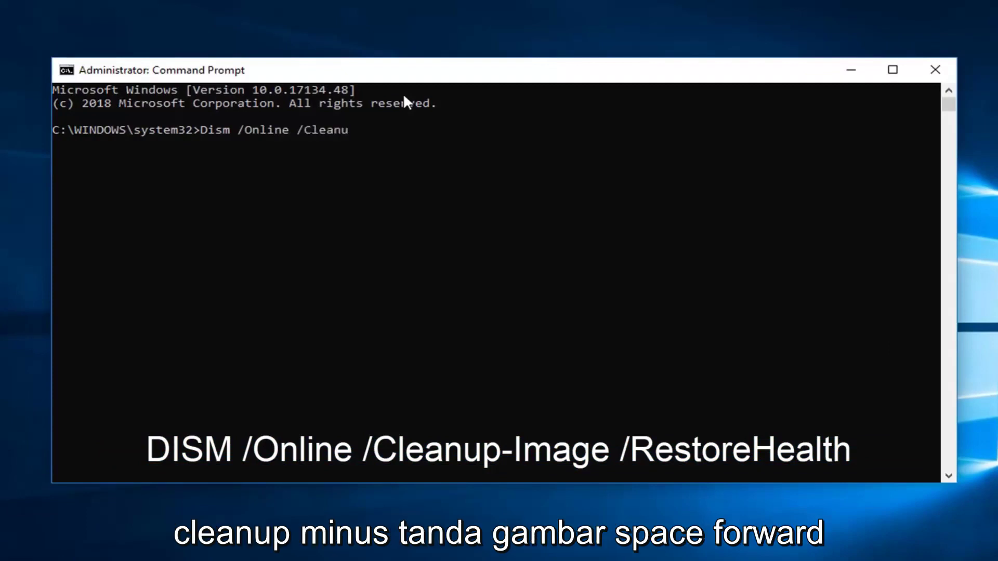
{"action": "key", "text": "BackSpace"}
{"action": "key", "text": "BackSpace"}
{"action": "type", "text": "Image /RestoreHealth"}
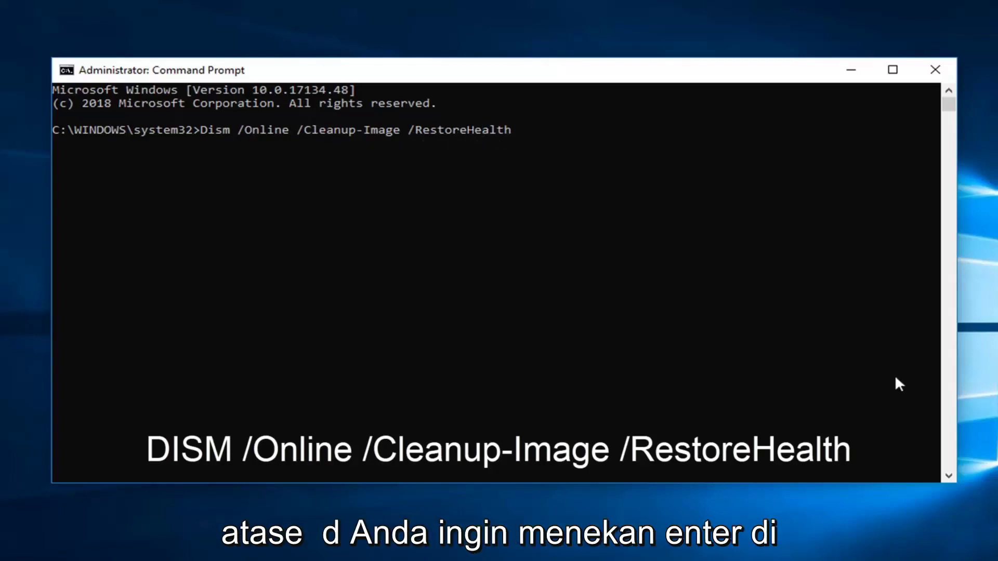
{"action": "key", "text": "Return"}
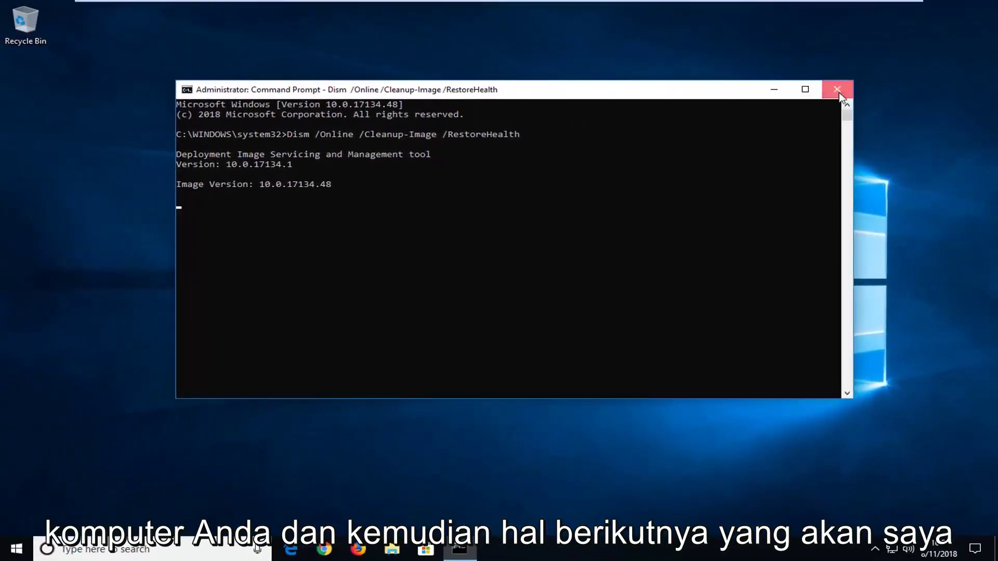
{"action": "left_click", "coordinate": [864, 86]}
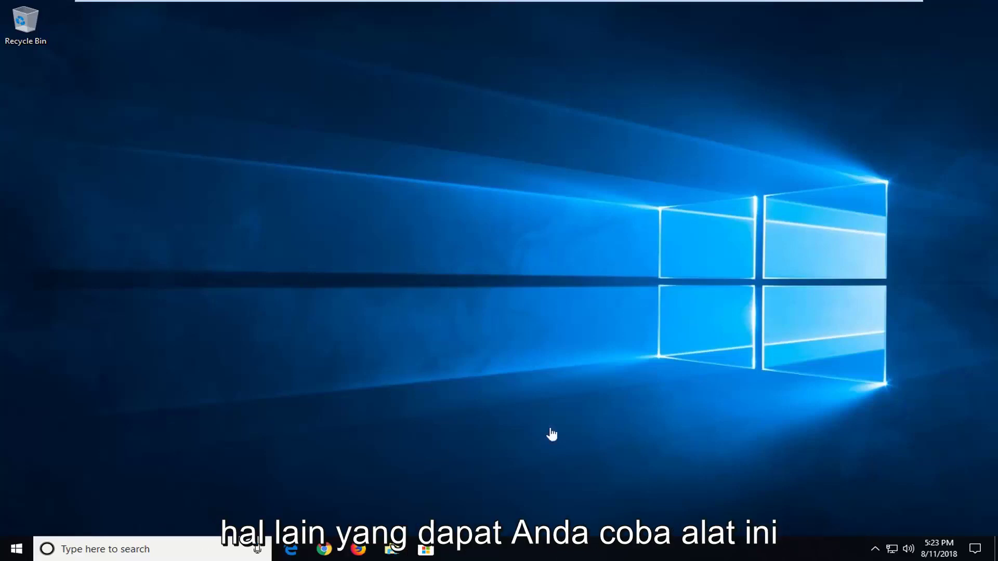
Step: Switch to Google Chrome and load google.com
{"action": "left_click", "coordinate": [323, 550]}
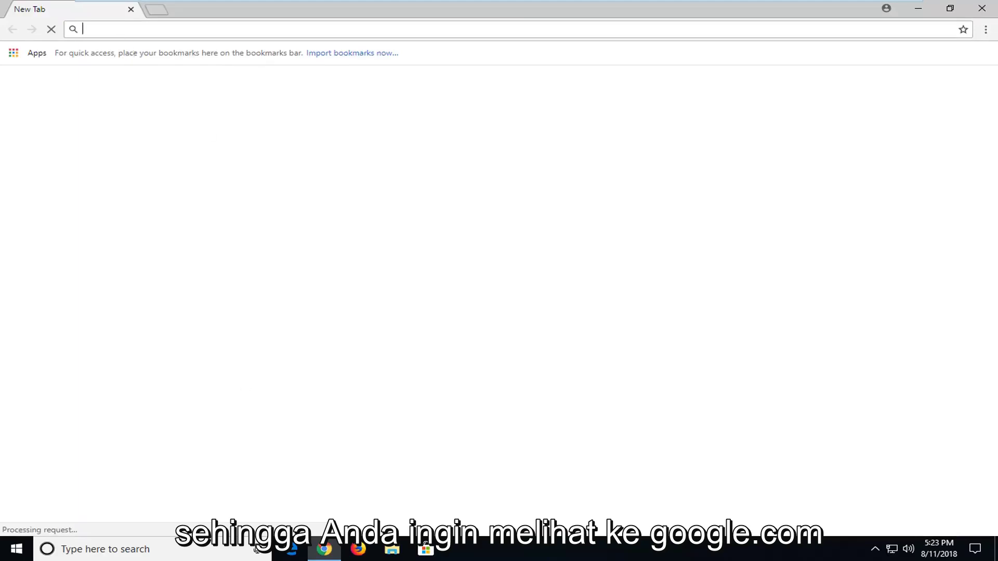
{"action": "type", "text": "google"}
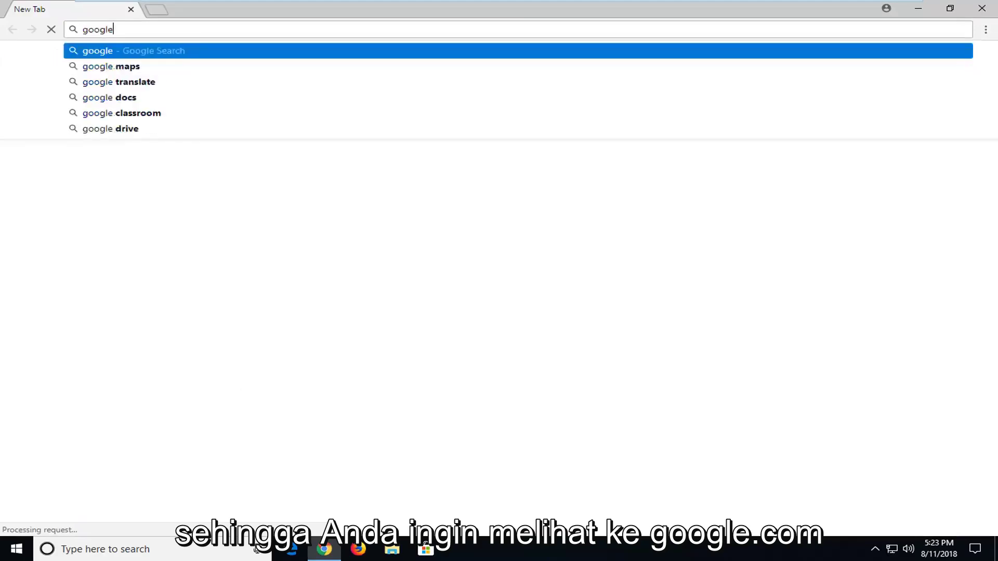
{"action": "type", "text": ".com"}
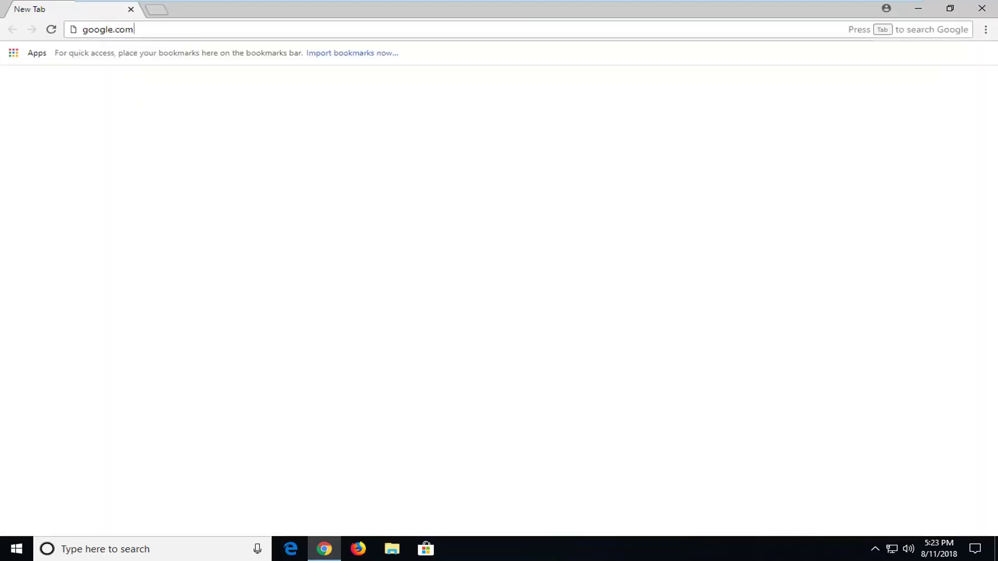
{"action": "key", "text": "Return"}
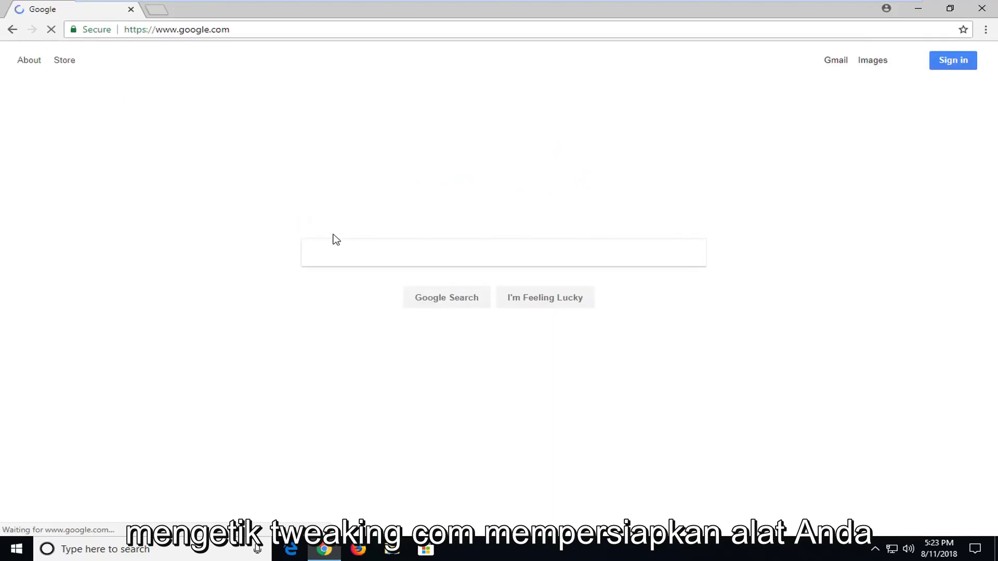
Step: Search Google for "tweaking.com repair tool" and open the "Tweaking.com - Windows Repair Free/Pro" result
{"action": "left_click", "coordinate": [334, 247]}
{"action": "type", "text": "t"}
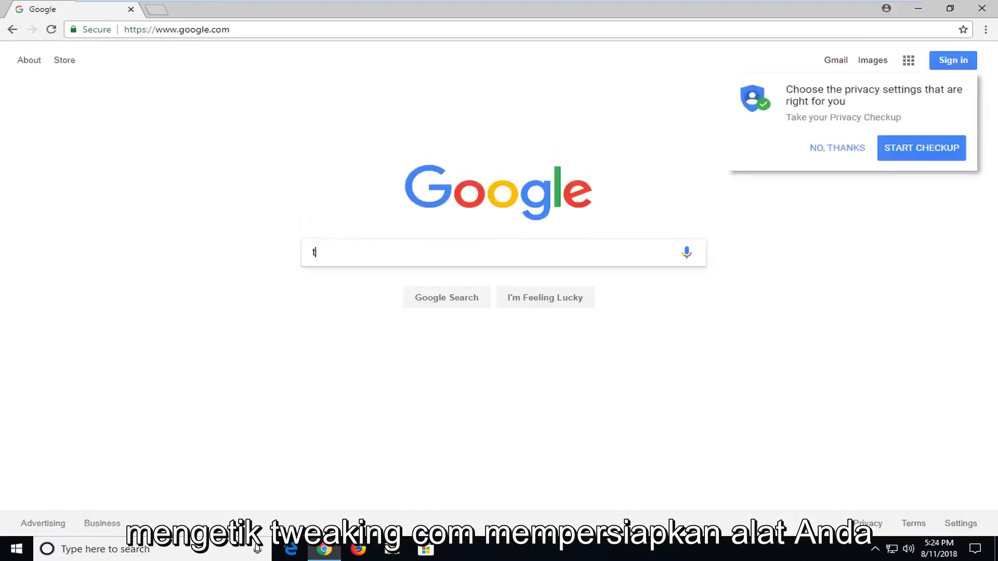
{"action": "type", "text": "weaking.com"}
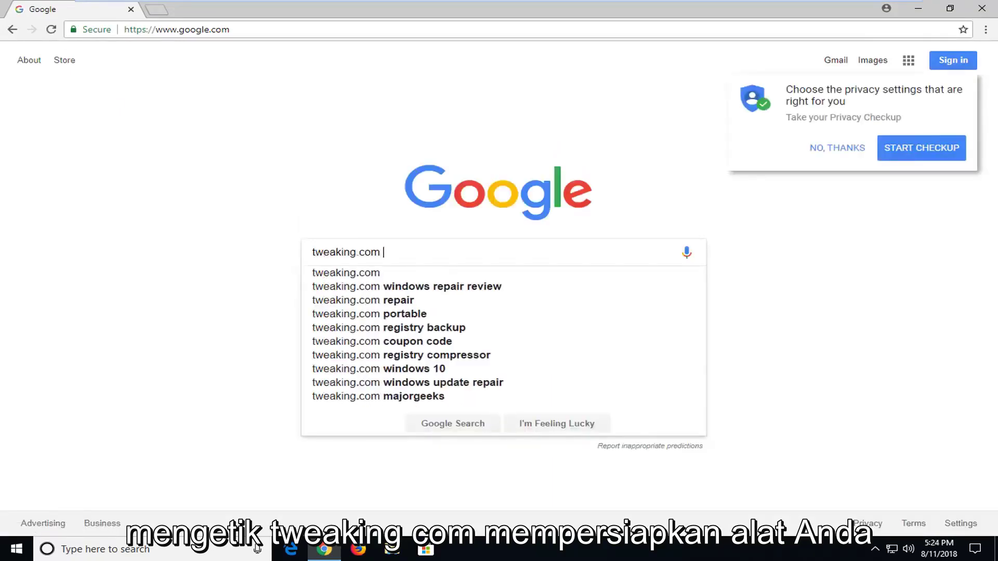
{"action": "type", "text": " repair tool"}
{"action": "key", "text": "Return"}
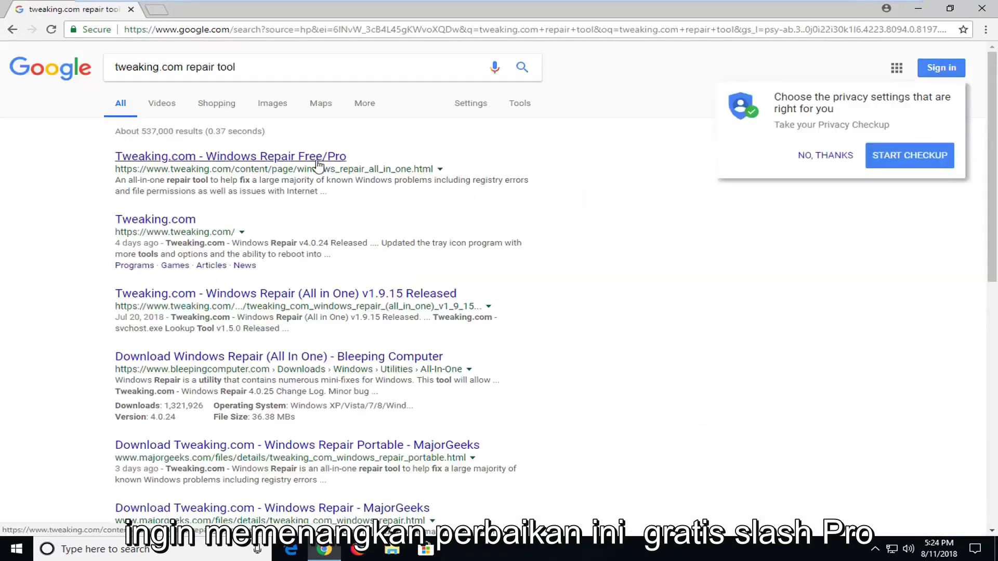
{"action": "left_click", "coordinate": [266, 161]}
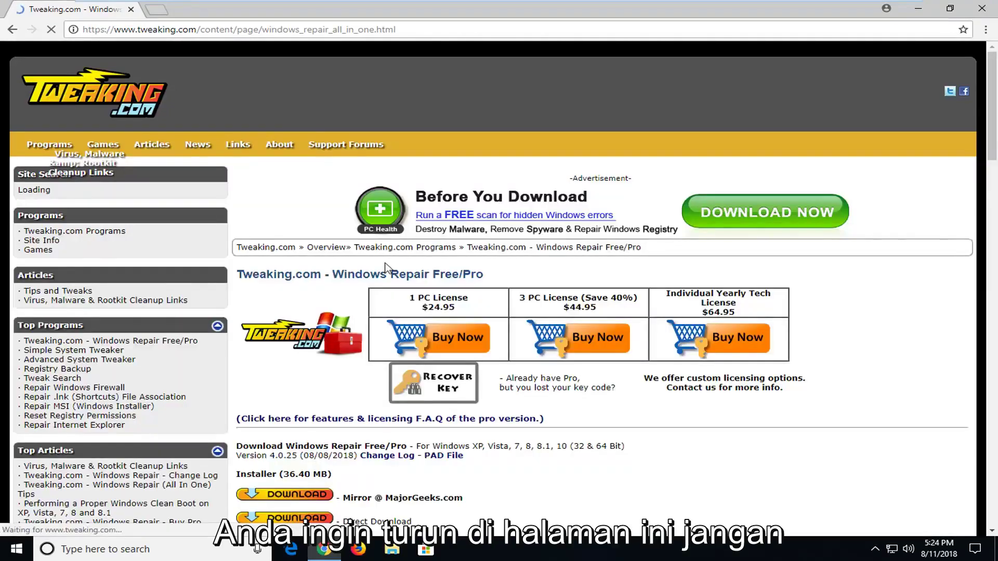
Step: Download the Windows Repair installer (not the portable version) using the Direct Download option
{"action": "scroll", "coordinate": [594, 239], "scroll_direction": "down", "scroll_amount": 2}
{"action": "scroll", "coordinate": [594, 239], "scroll_direction": "down", "scroll_amount": 1}
{"action": "scroll", "coordinate": [291, 304], "scroll_direction": "down", "scroll_amount": 1}
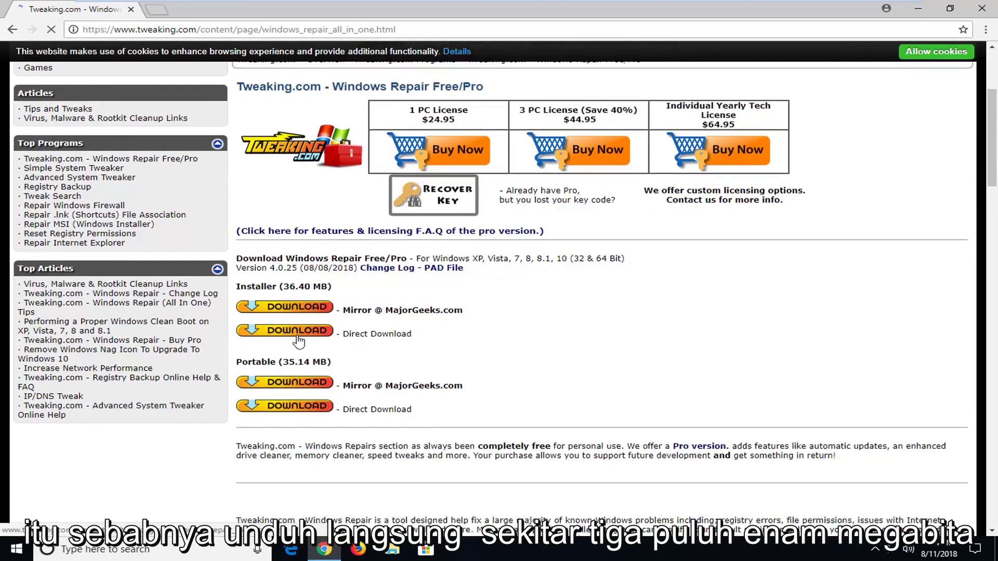
{"action": "left_click", "coordinate": [297, 332]}
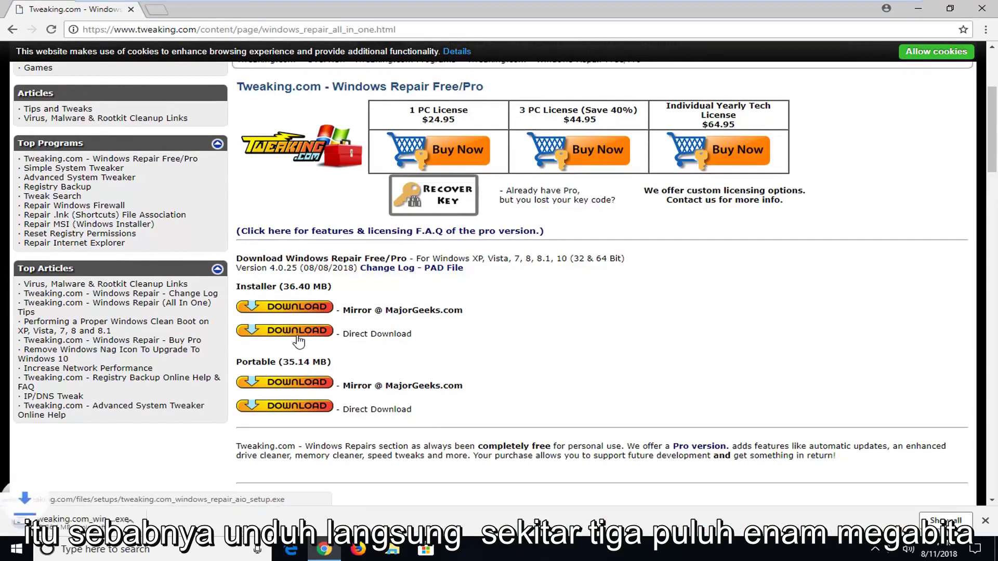
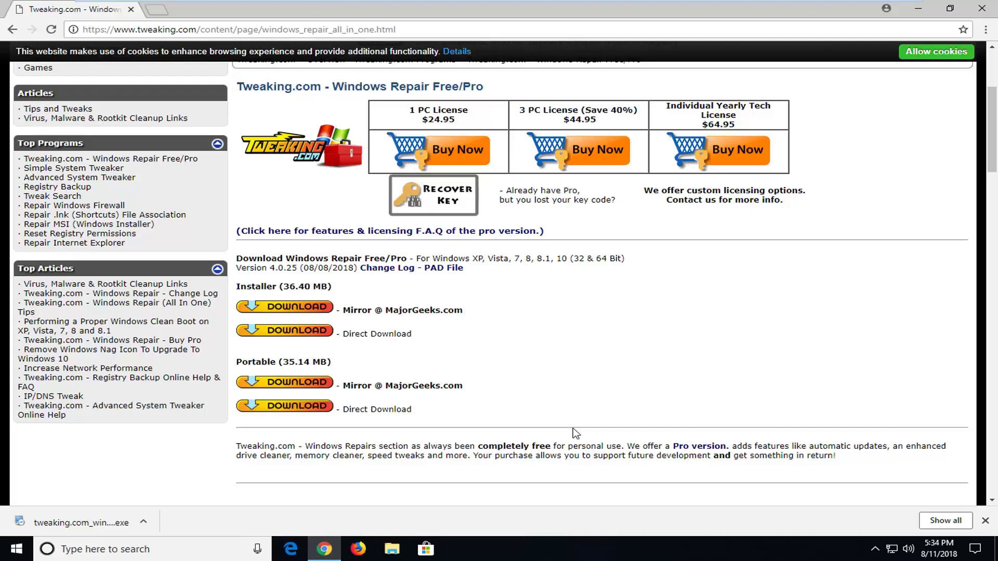
Step: Install Tweaking.com - Windows Repair from the downloaded file with the default folders and shortcuts, including a desktop icon and launch on completion
{"action": "left_click", "coordinate": [103, 516]}
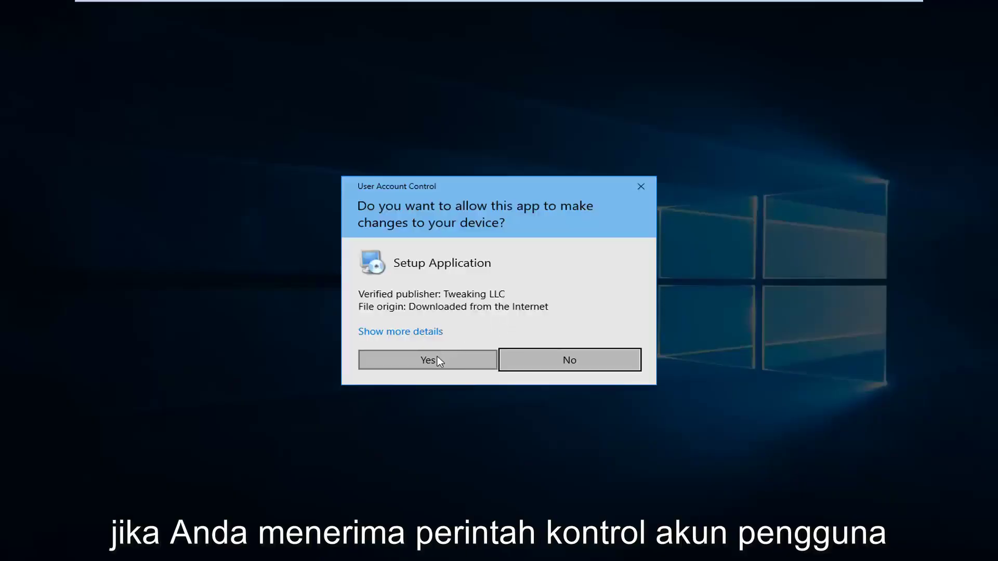
{"action": "left_click", "coordinate": [439, 360]}
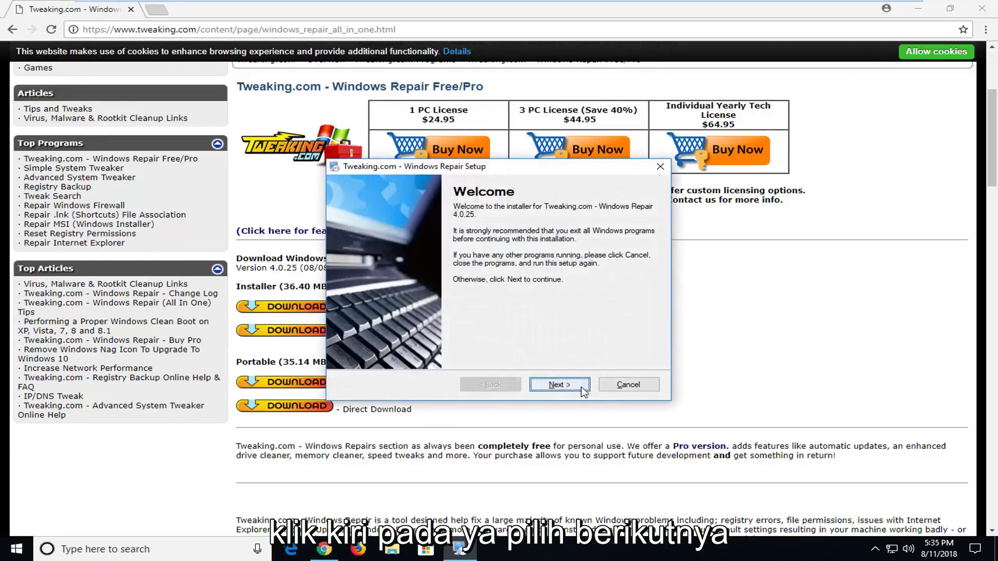
{"action": "left_click", "coordinate": [583, 390]}
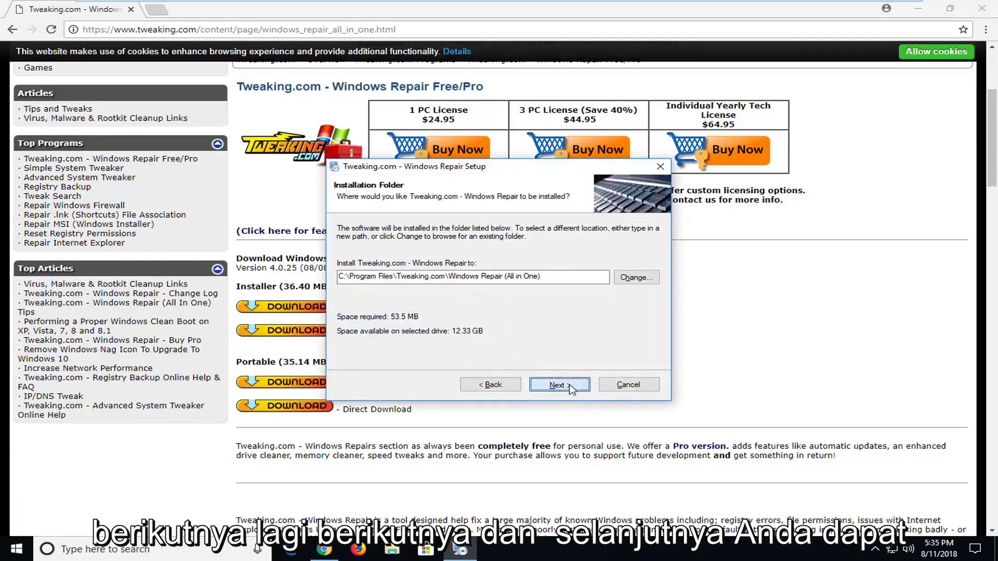
{"action": "left_click", "coordinate": [571, 389]}
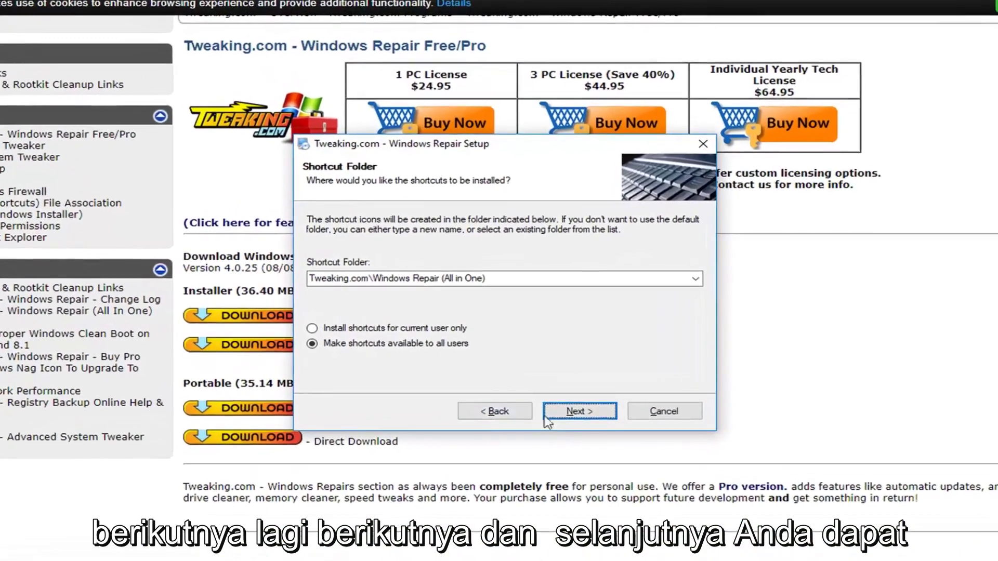
{"action": "left_click", "coordinate": [546, 415]}
{"action": "left_click", "coordinate": [550, 416]}
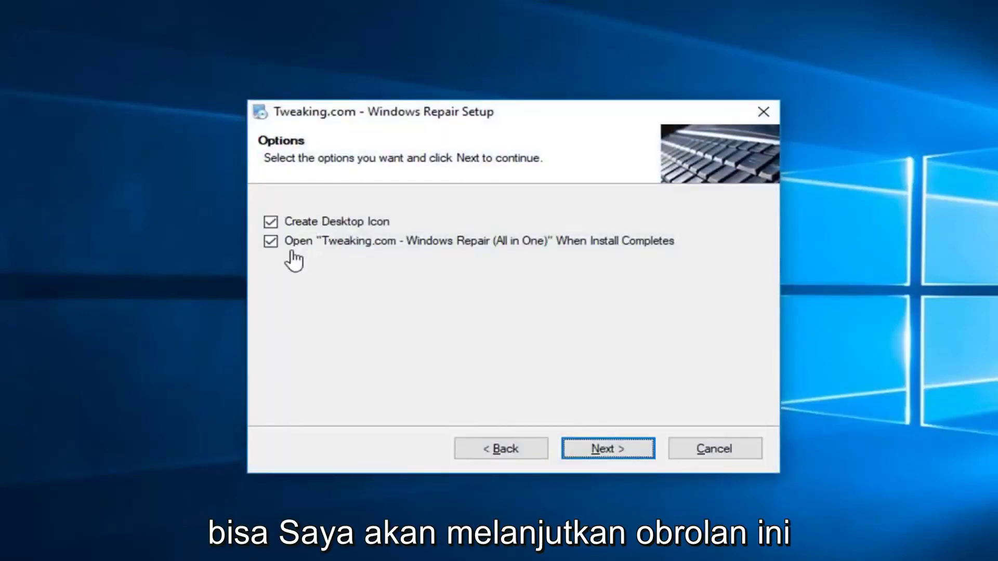
{"action": "left_click", "coordinate": [595, 446]}
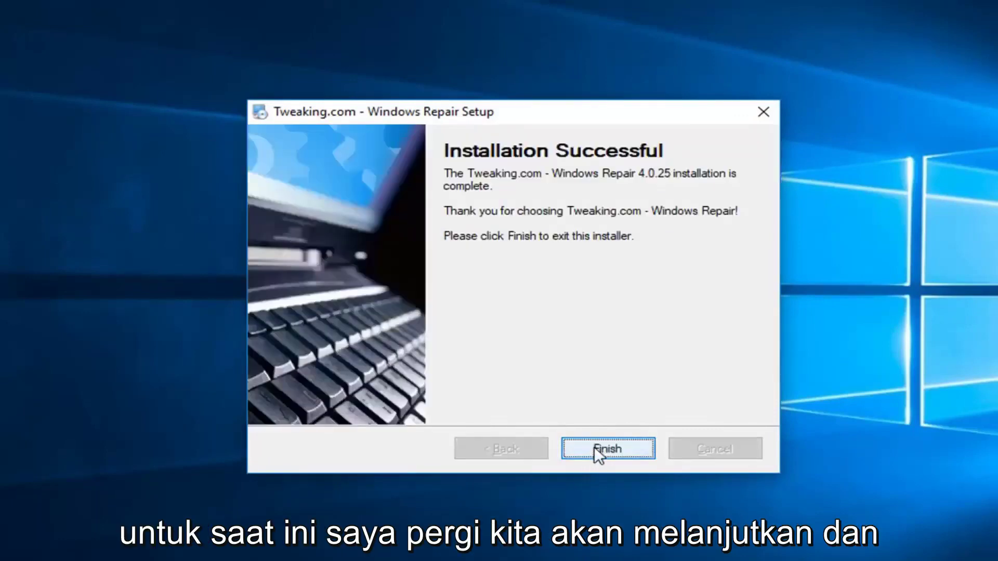
{"action": "left_click", "coordinate": [598, 448]}
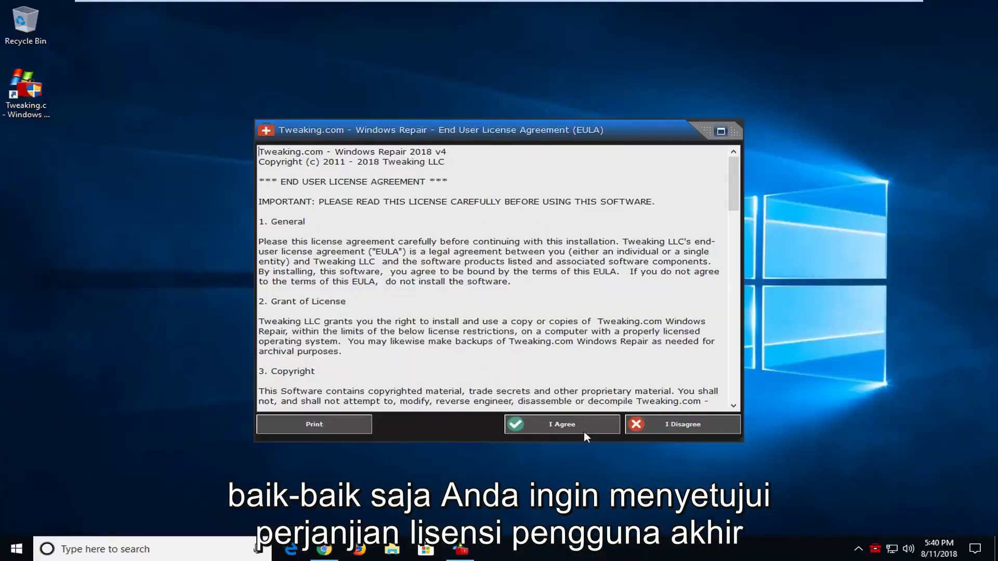
Step: Accept the Windows Repair license agreement and open the main repairs list, acknowledging the Safe Mode risk warning
{"action": "left_click", "coordinate": [555, 427]}
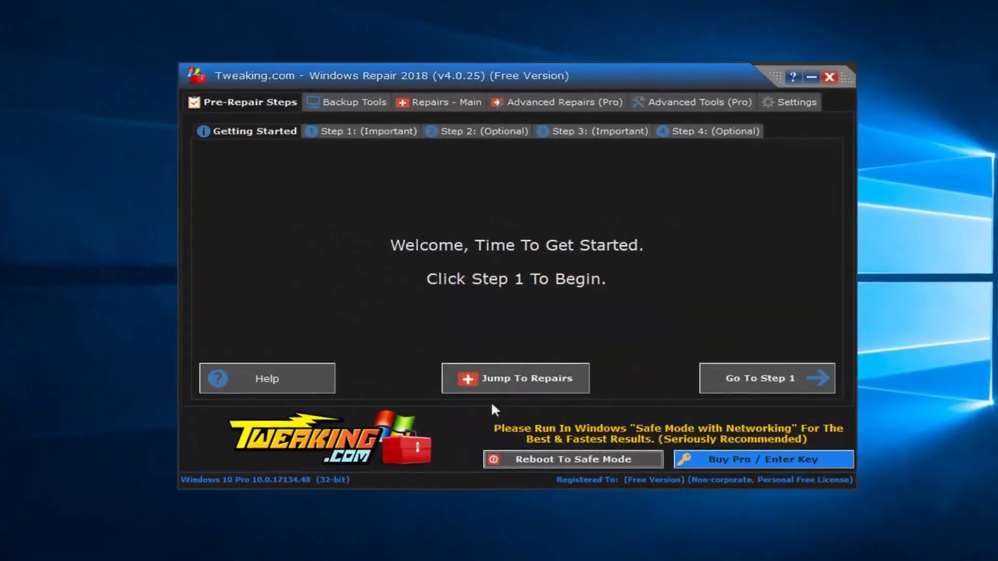
{"action": "left_click", "coordinate": [433, 103]}
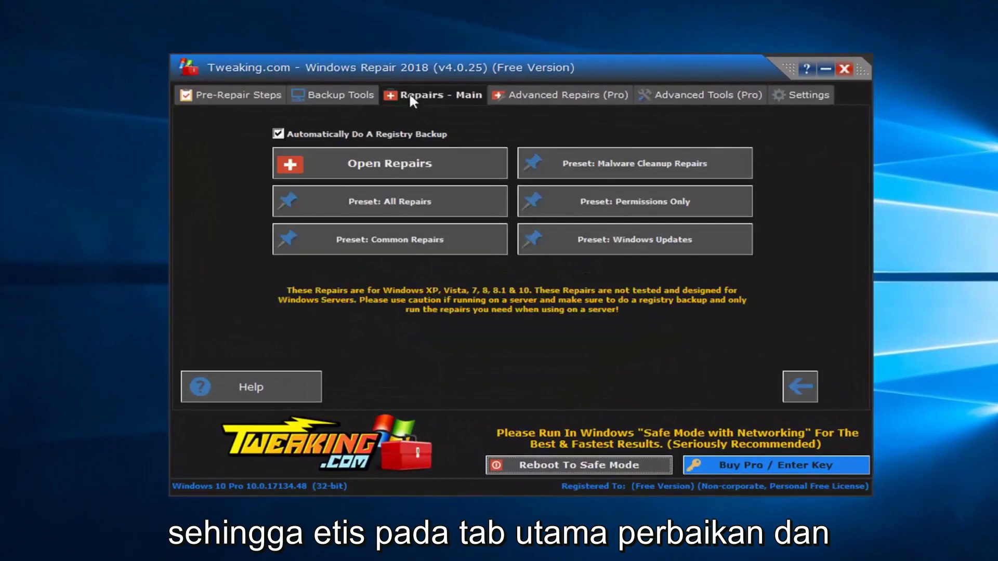
{"action": "left_click", "coordinate": [372, 160]}
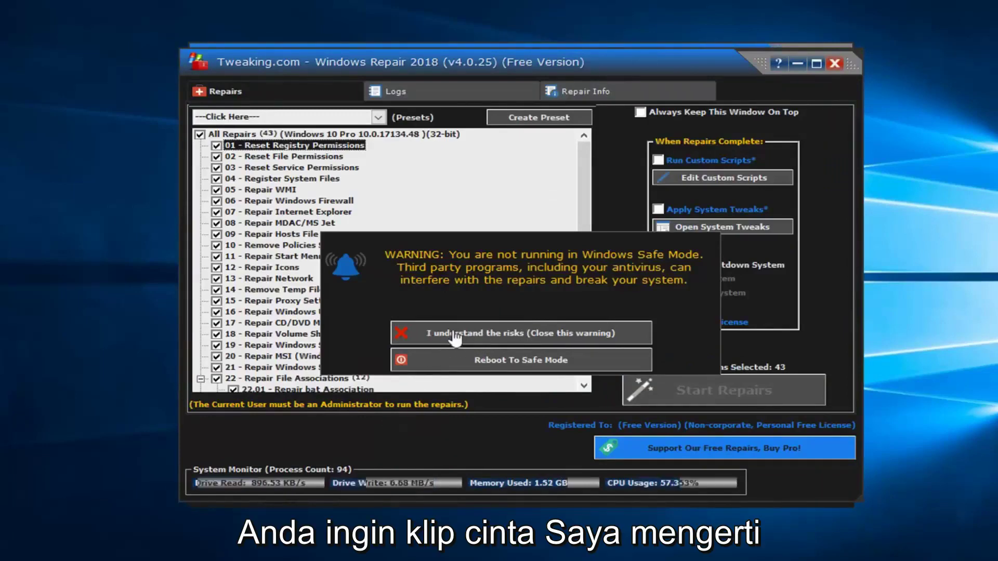
{"action": "left_click", "coordinate": [497, 333]}
Step: Review the full list of repair options and start the repairs with the default selection
{"action": "scroll", "coordinate": [384, 266], "scroll_direction": "down", "scroll_amount": 7}
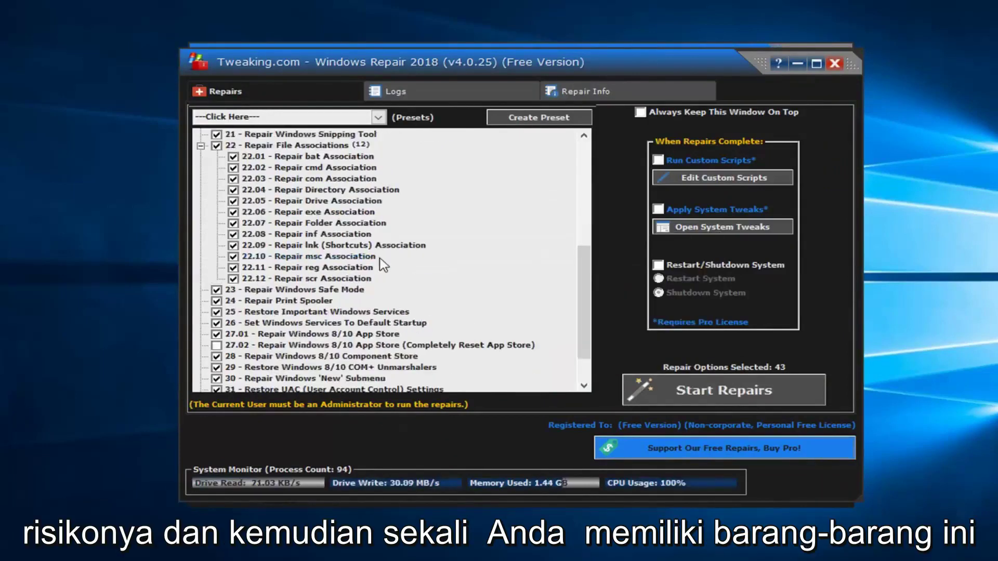
{"action": "scroll", "coordinate": [384, 265], "scroll_direction": "up", "scroll_amount": 10}
{"action": "scroll", "coordinate": [268, 190], "scroll_direction": "down", "scroll_amount": 10}
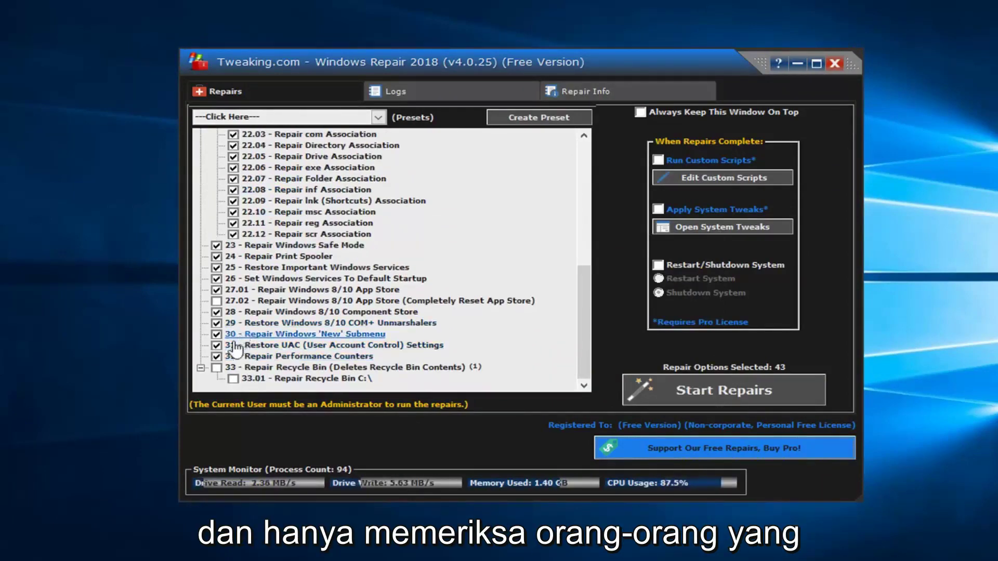
{"action": "scroll", "coordinate": [239, 352], "scroll_direction": "up", "scroll_amount": 5}
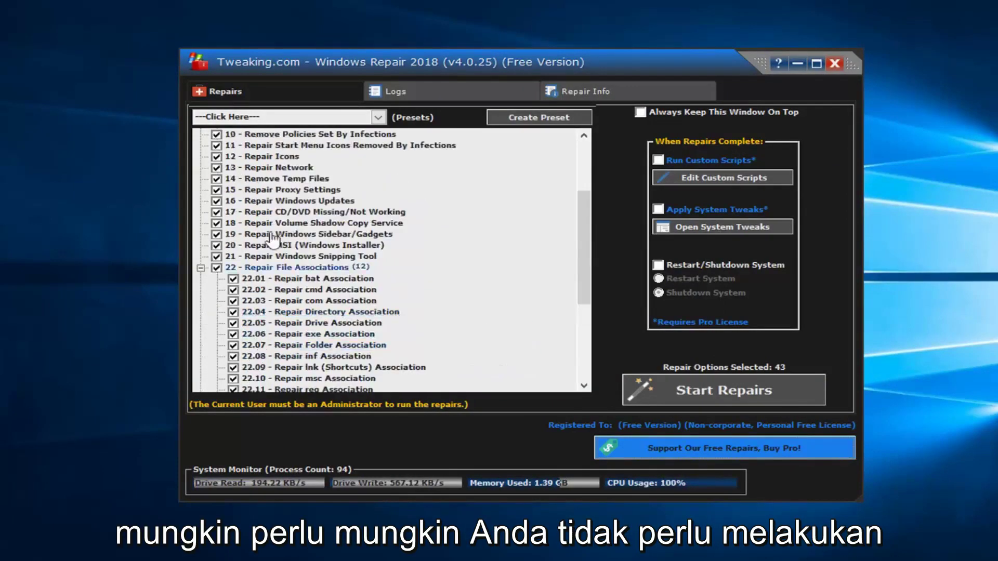
{"action": "scroll", "coordinate": [271, 240], "scroll_direction": "up", "scroll_amount": 2}
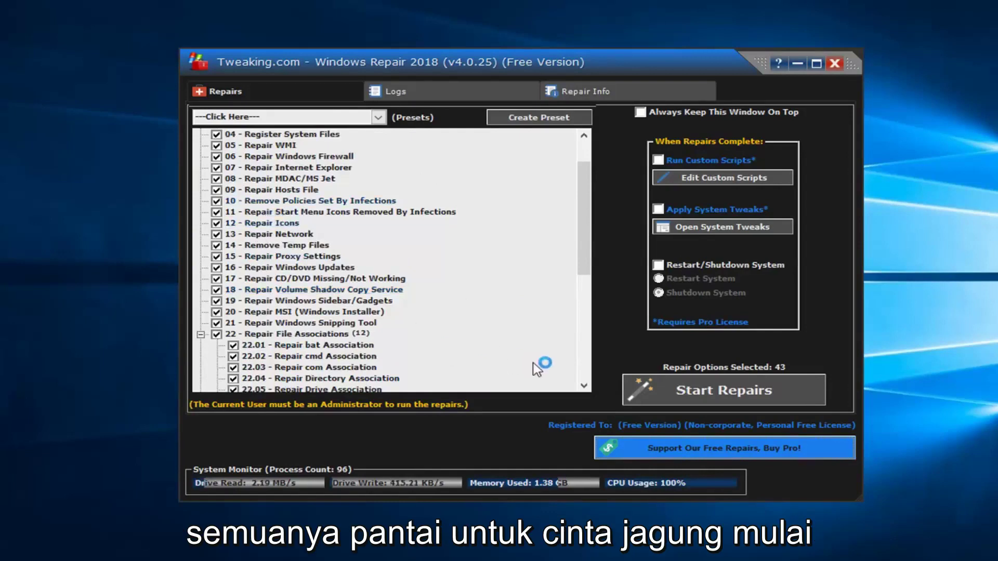
{"action": "left_click", "coordinate": [671, 385]}
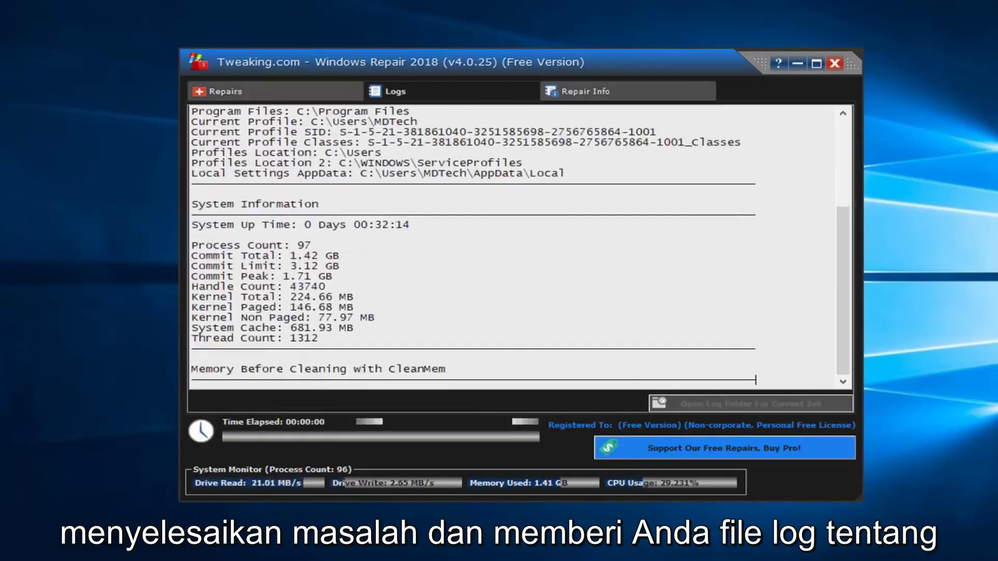